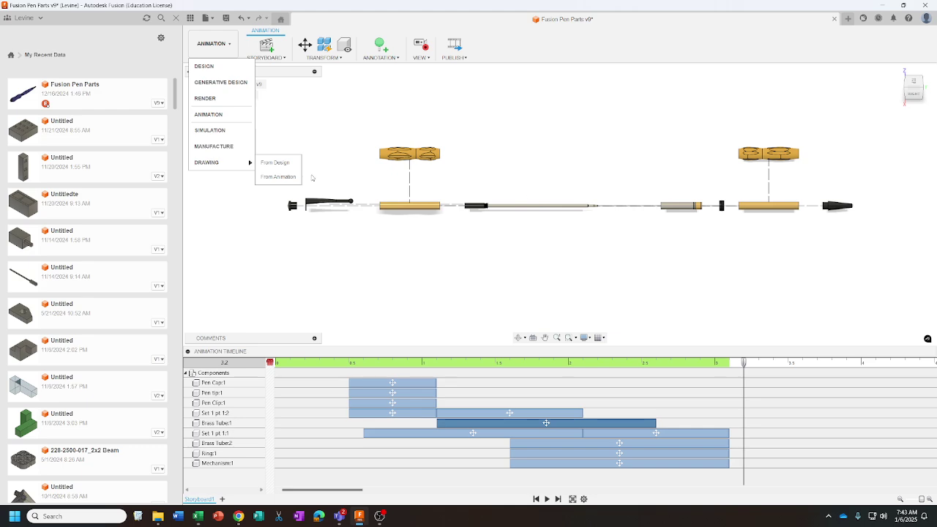
# Step: Create a new landscape B-size ASME drawing in inches from the Storyboard1 animation and place its base view on the sheet
pyautogui.click(270, 176)
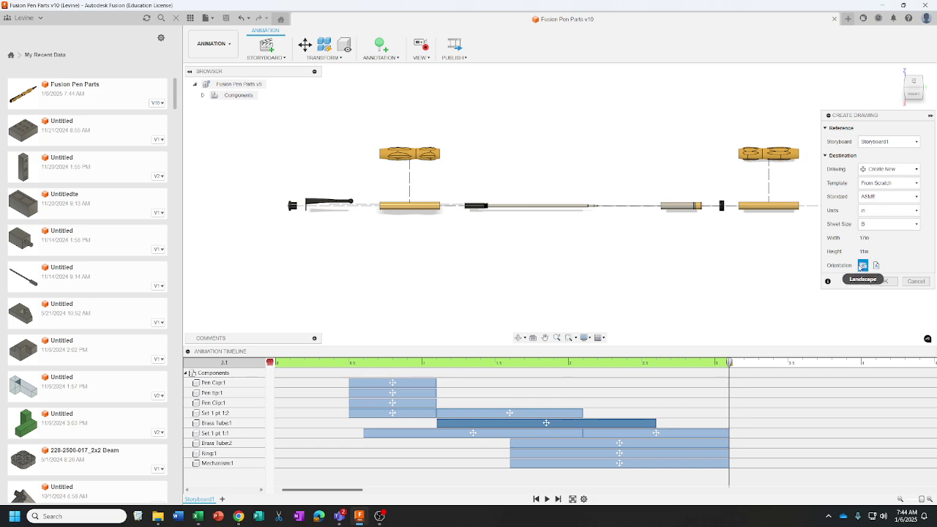
pyautogui.click(885, 281)
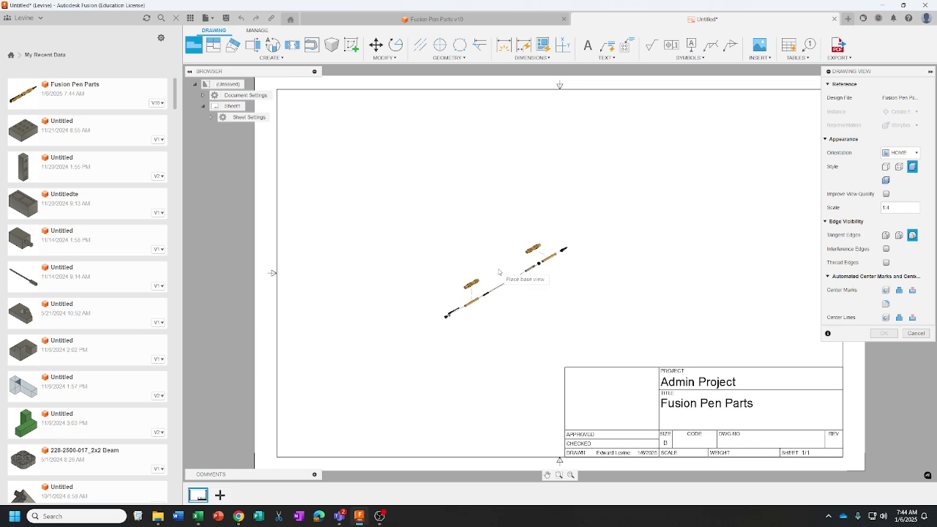
pyautogui.click(442, 275)
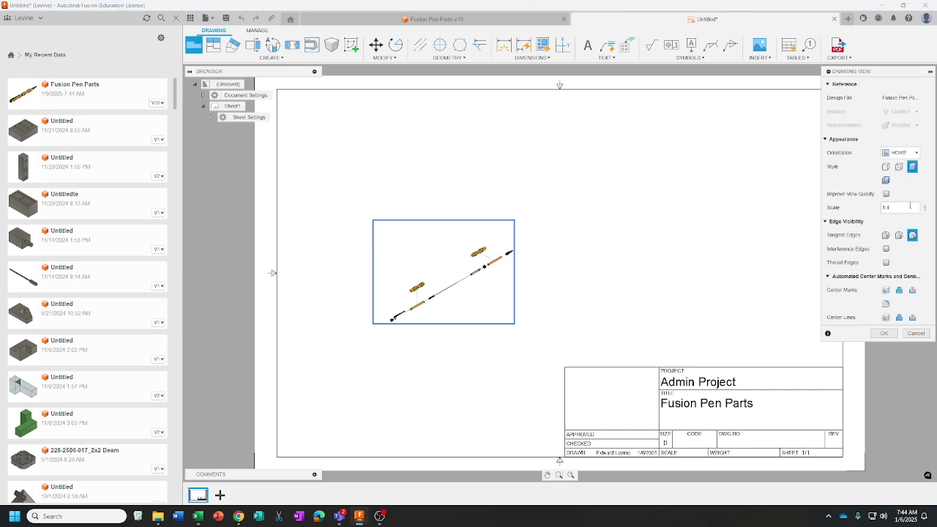
# Step: Set the exploded view's scale to 1:2 and move the view up to the upper part of the sheet
pyautogui.press('Return')
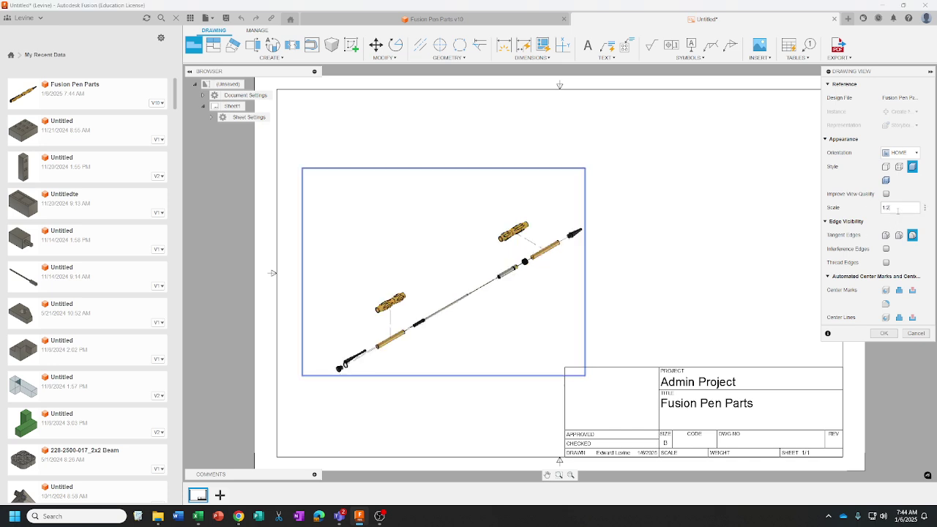
pyautogui.press('Return')
pyautogui.click(884, 333)
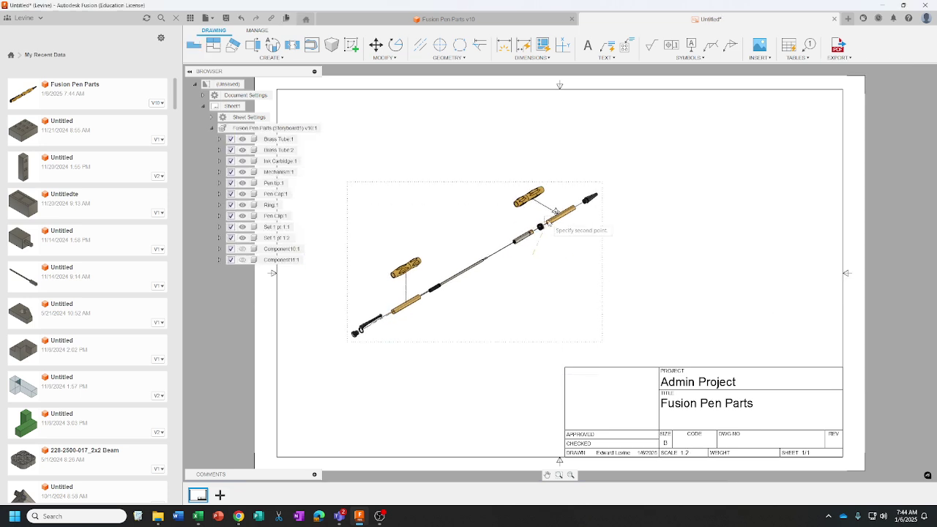
pyautogui.click(543, 190)
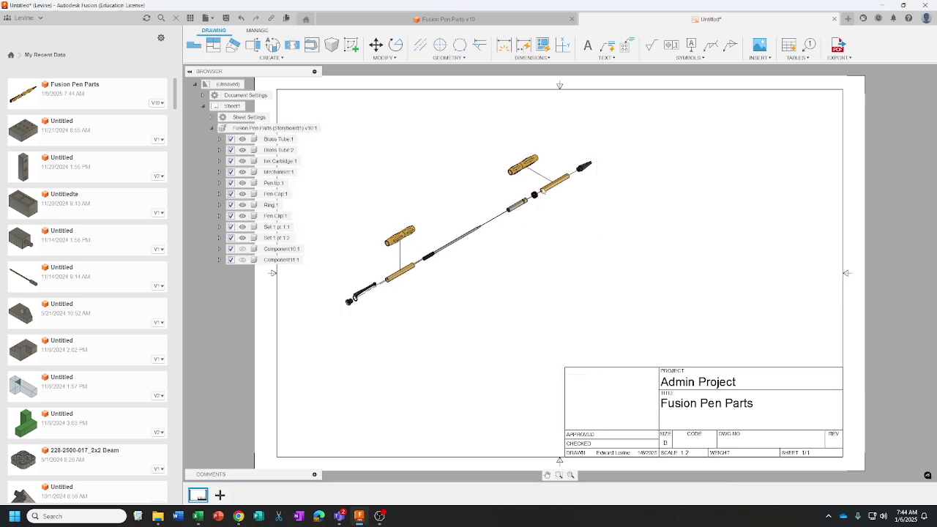
# Step: Add a First Level parts list for the exploded view in the open area above the title block
pyautogui.click(788, 52)
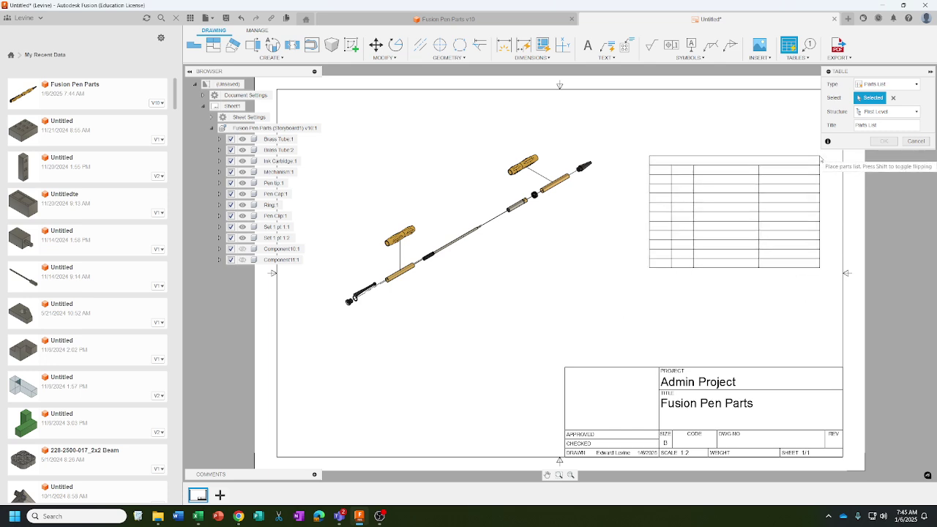
pyautogui.click(821, 157)
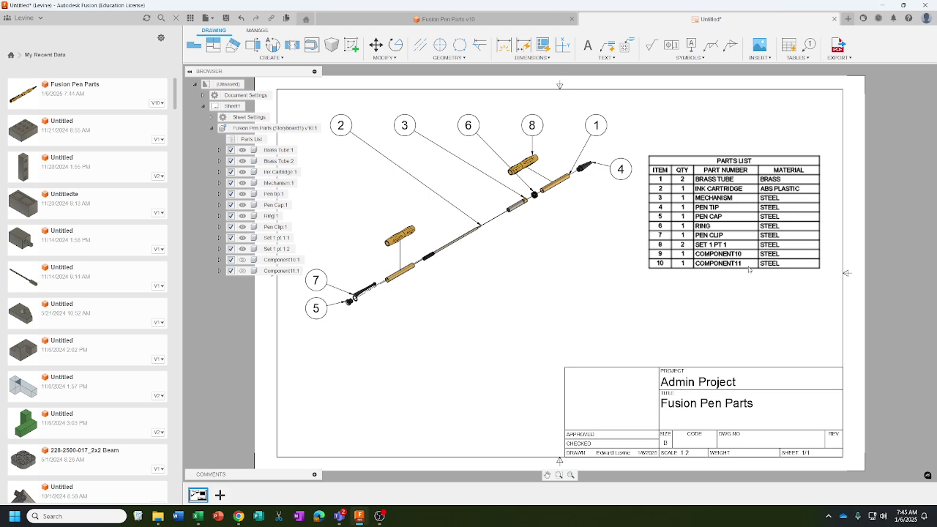
# Step: Return to the Fusion Pen Parts model and switch it to the Design workspace
pyautogui.click(387, 20)
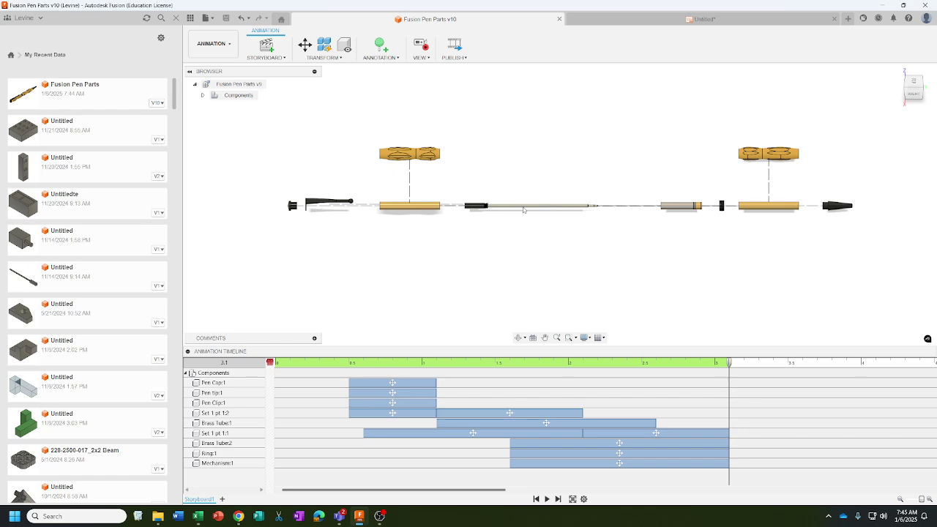
pyautogui.click(212, 44)
pyautogui.click(208, 65)
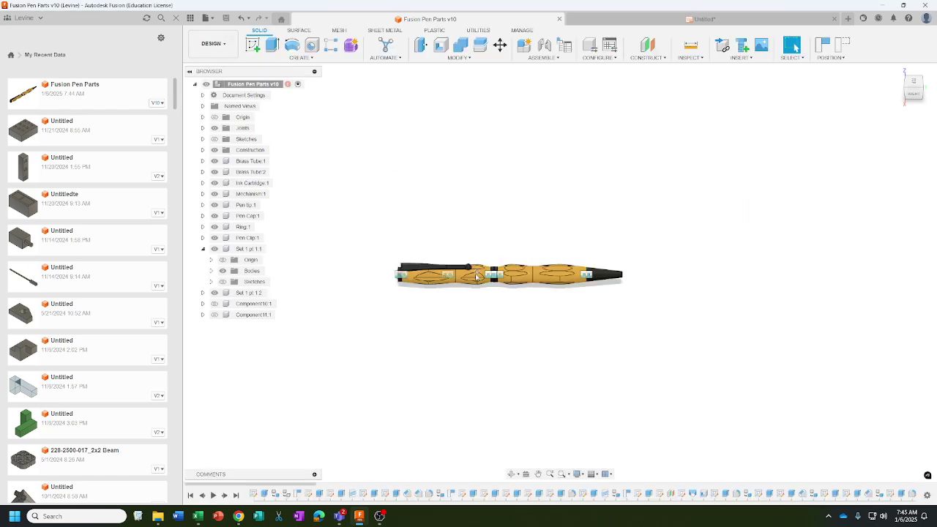
# Step: Identify the component of the clip-side pen barrel in the model and check its material in the drawing's parts list
pyautogui.click(430, 277)
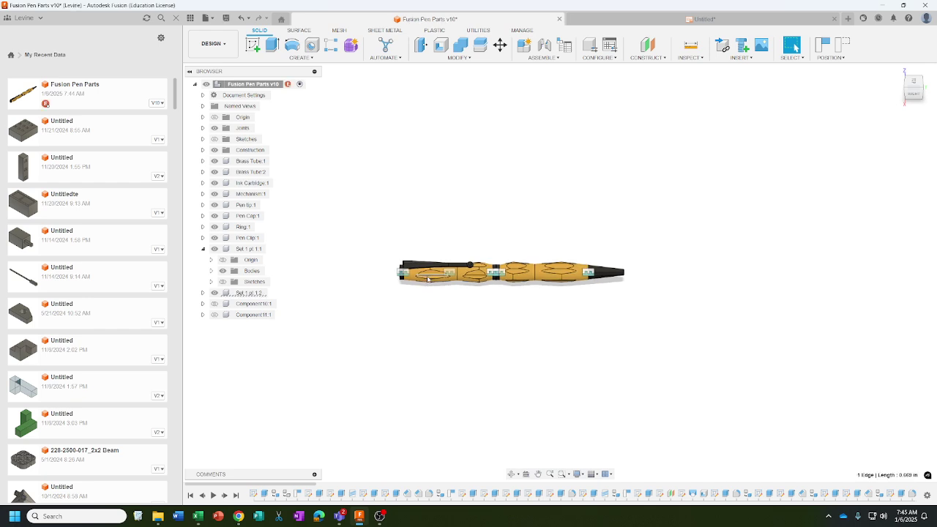
pyautogui.click(249, 293)
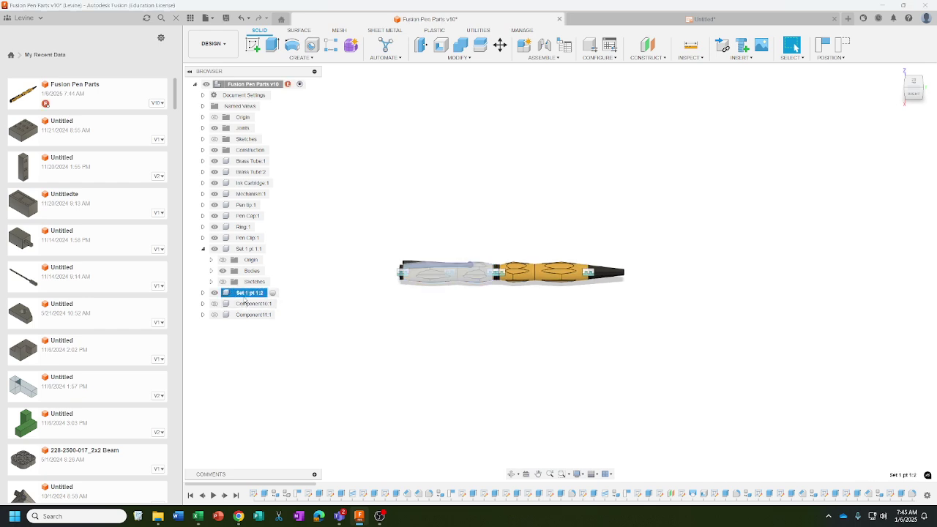
pyautogui.click(203, 293)
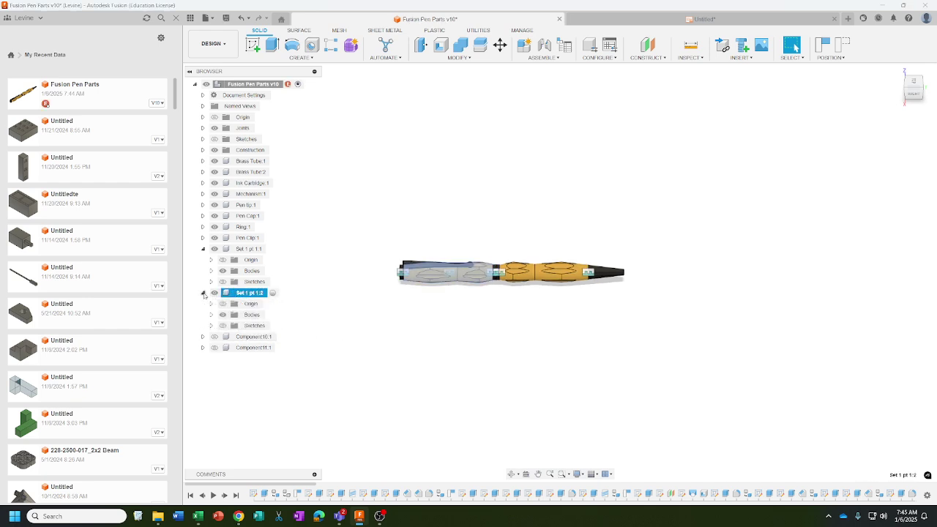
pyautogui.click(203, 293)
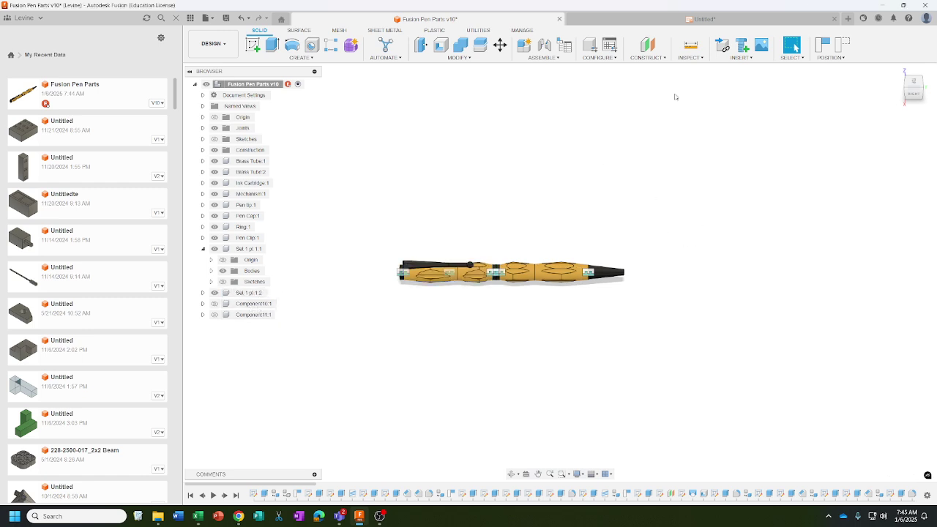
pyautogui.click(657, 21)
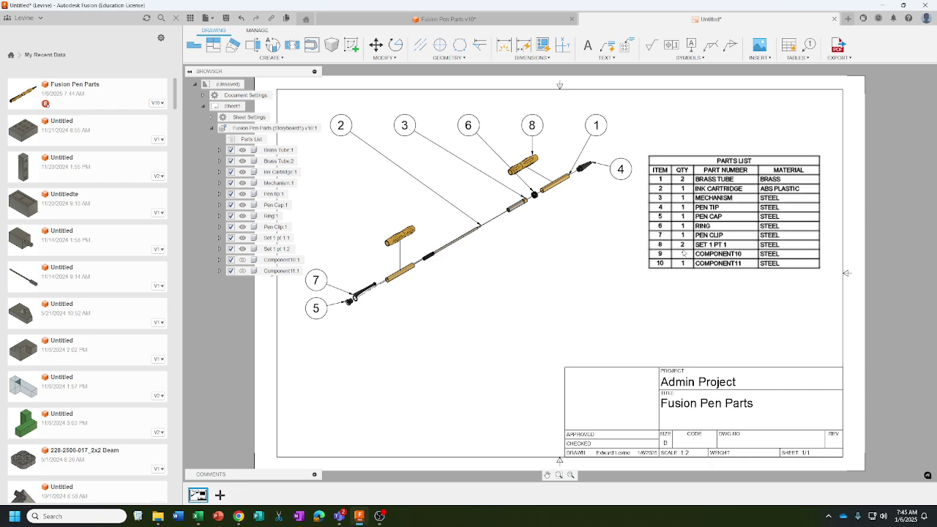
pyautogui.click(479, 22)
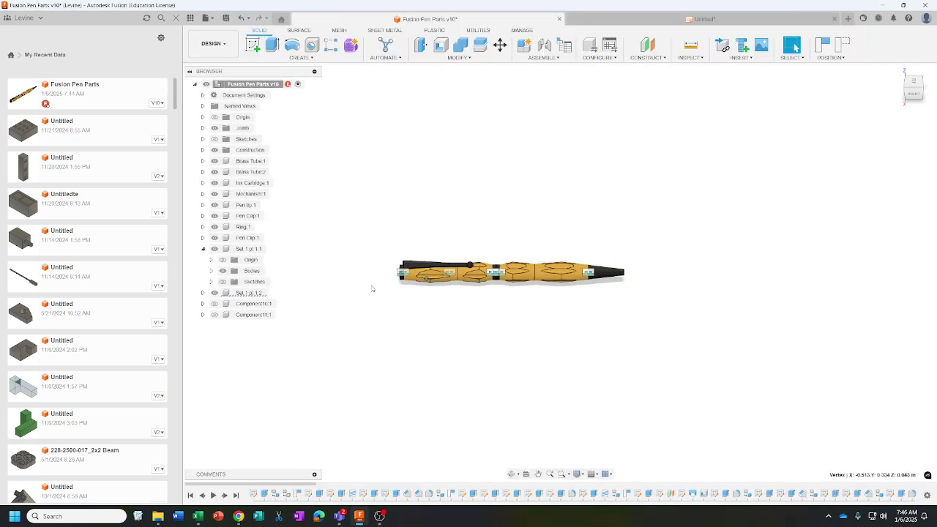
# Step: Open the physical material settings for Body1 of the Set 1 pt 1:2 component
pyautogui.click(202, 293)
pyautogui.click(218, 316)
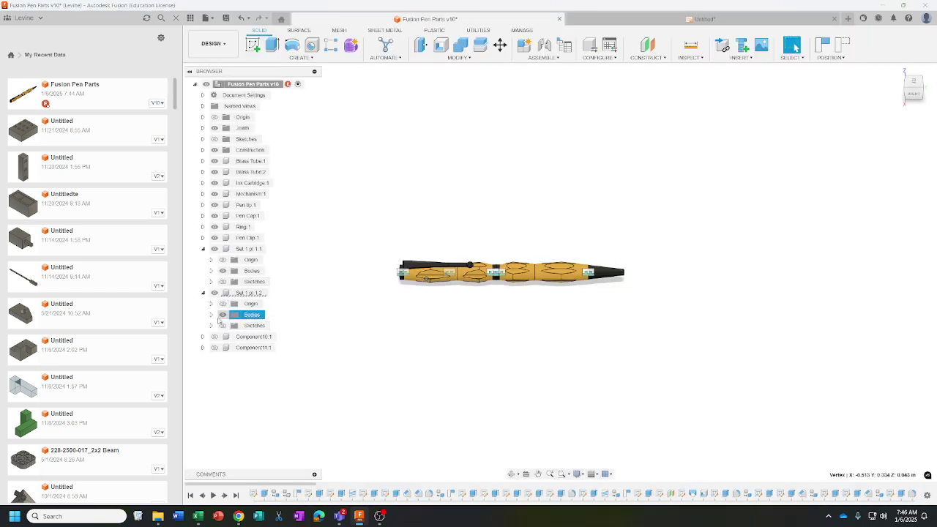
pyautogui.click(211, 315)
pyautogui.click(257, 325)
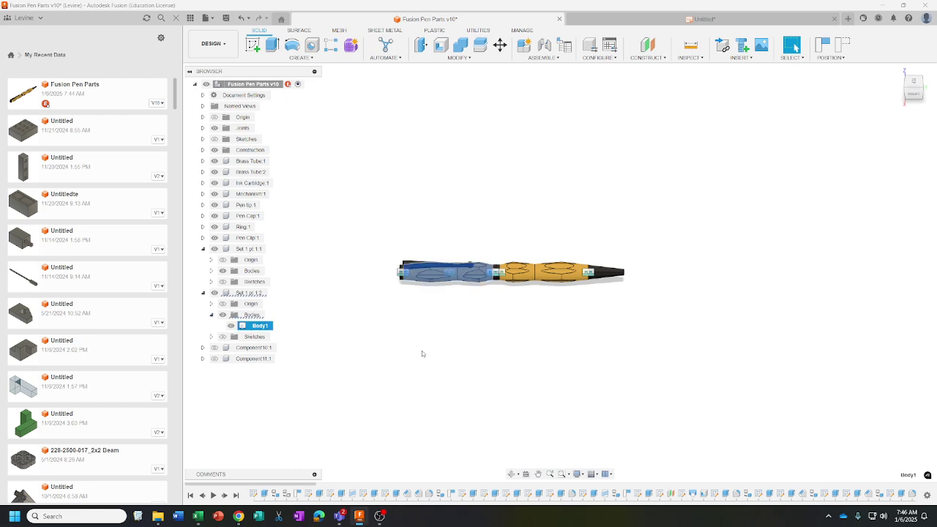
pyautogui.rightClick(257, 325)
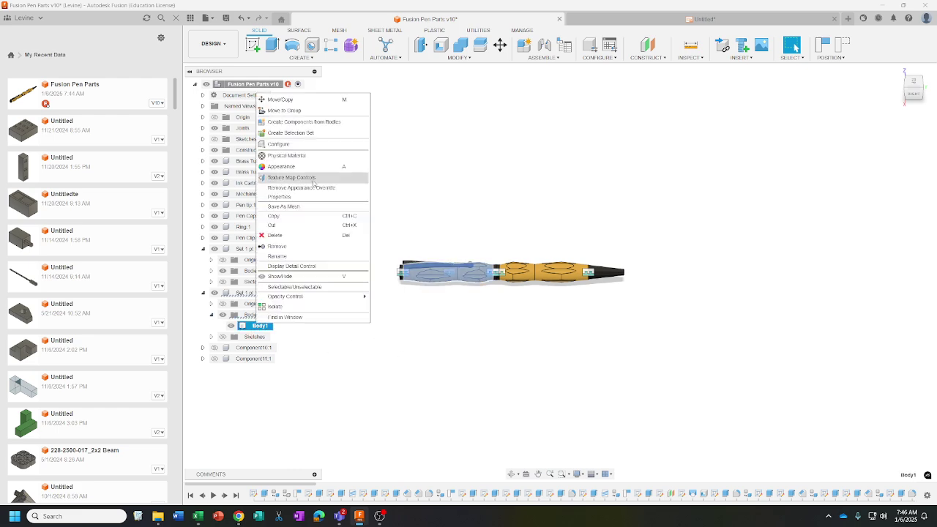
pyautogui.click(289, 155)
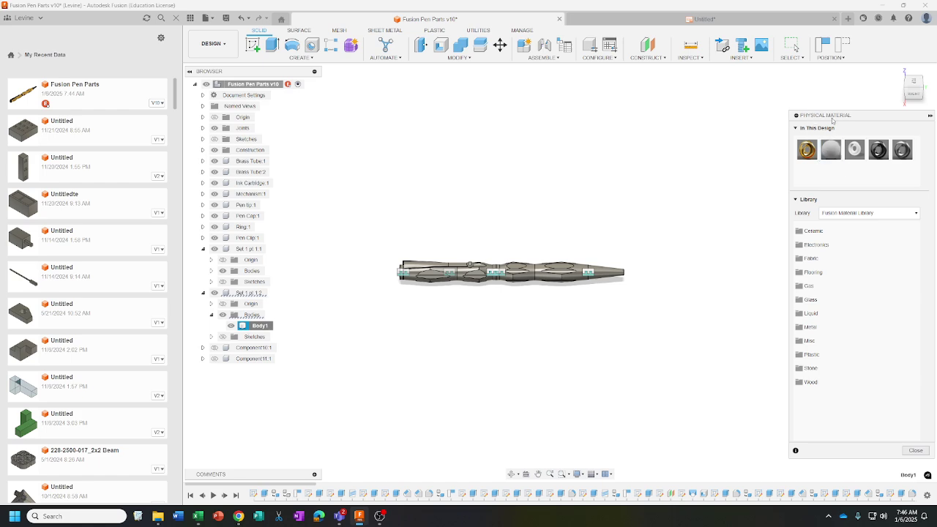
# Step: Look through the Plastic category of the Fusion Material Library for a material suitable for the pen barrels
pyautogui.click(825, 354)
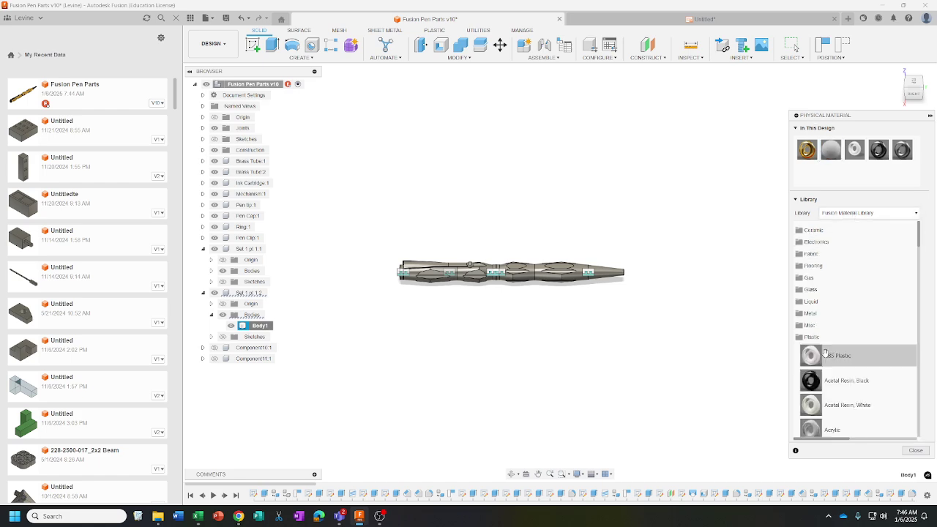
pyautogui.scroll(-3, 903, 357)
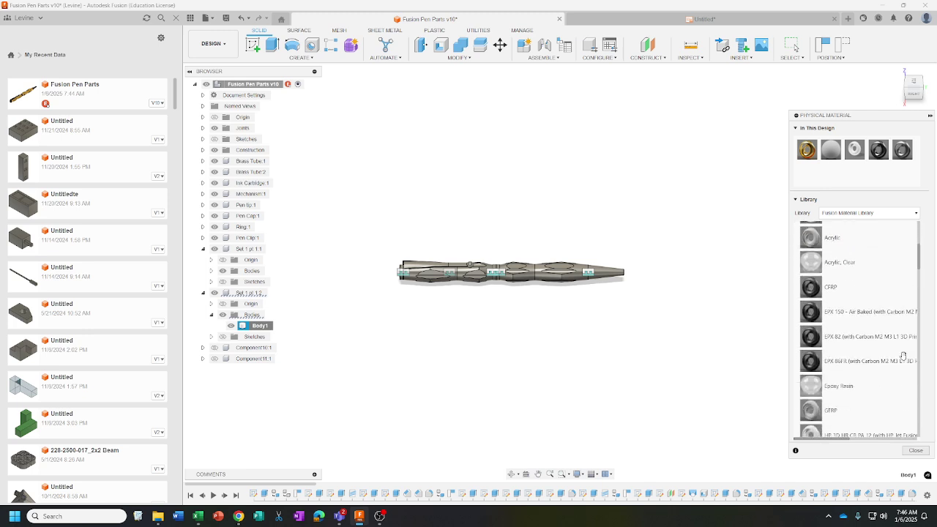
pyautogui.scroll(-5, 900, 351)
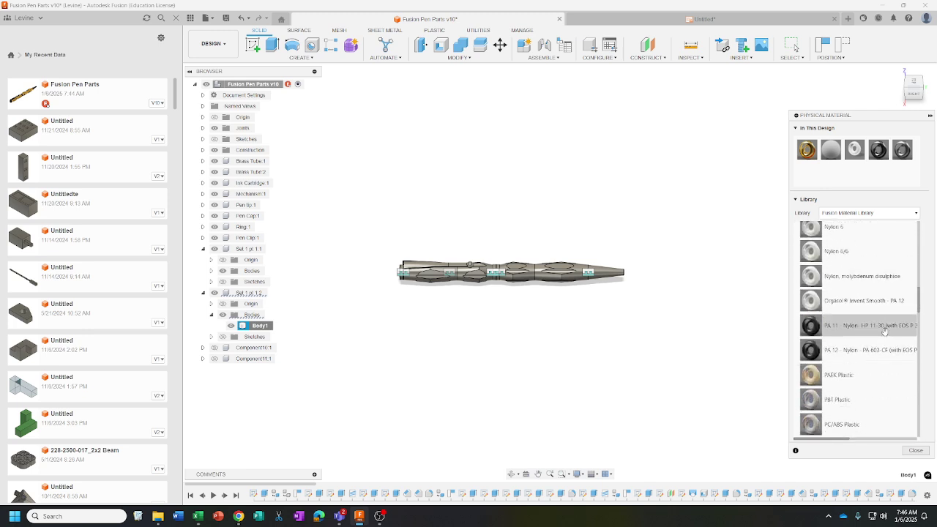
pyautogui.scroll(-1, 883, 331)
pyautogui.scroll(-6, 884, 332)
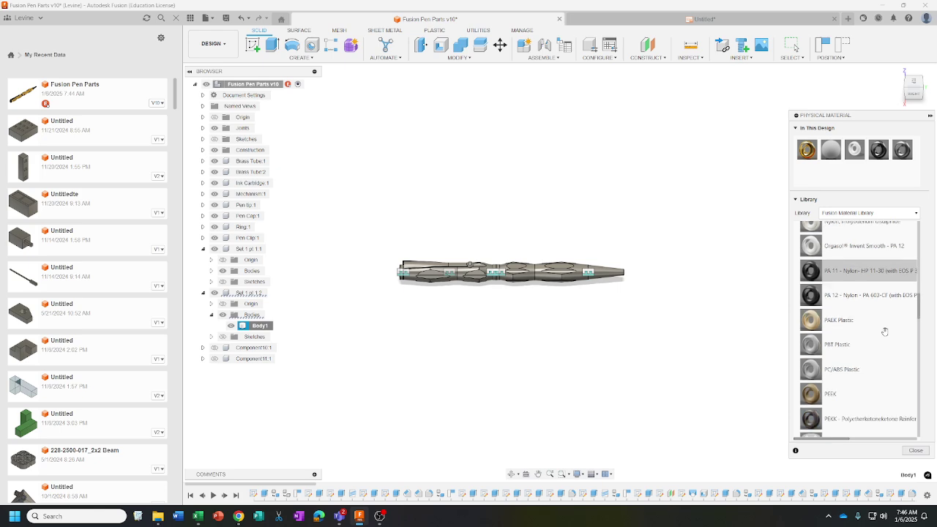
pyautogui.scroll(-2, 884, 324)
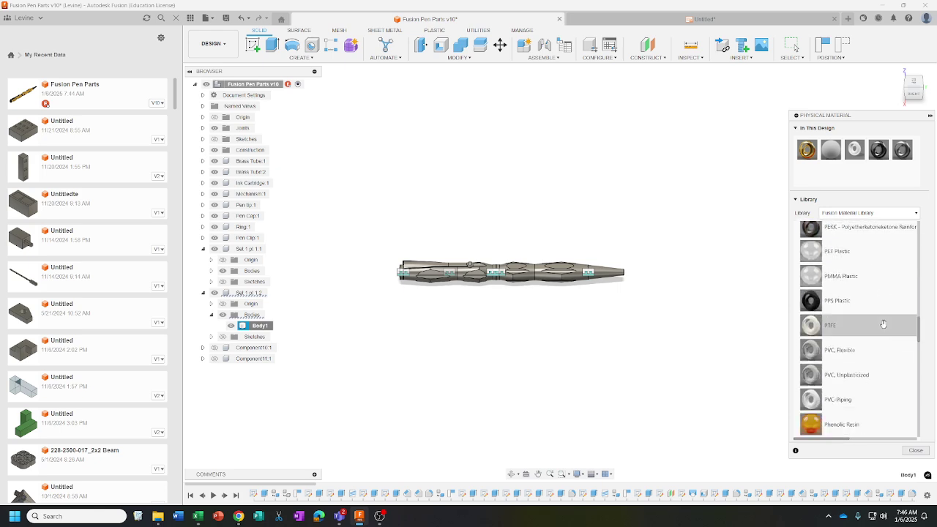
pyautogui.scroll(2, 883, 324)
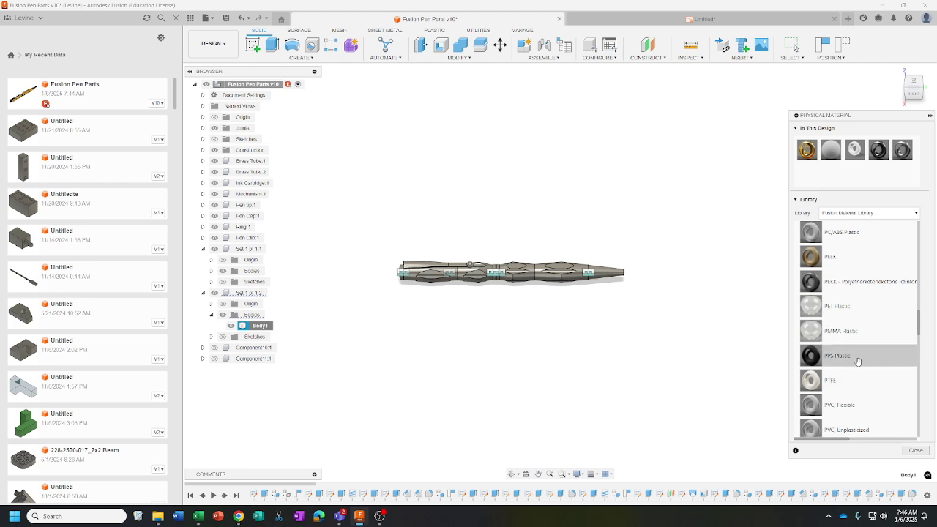
pyautogui.scroll(2, 892, 386)
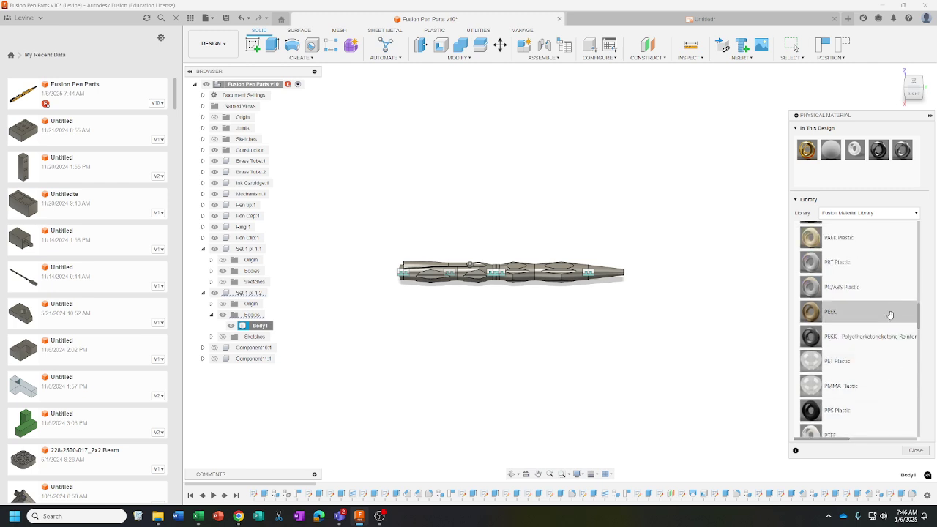
pyautogui.scroll(-2, 873, 293)
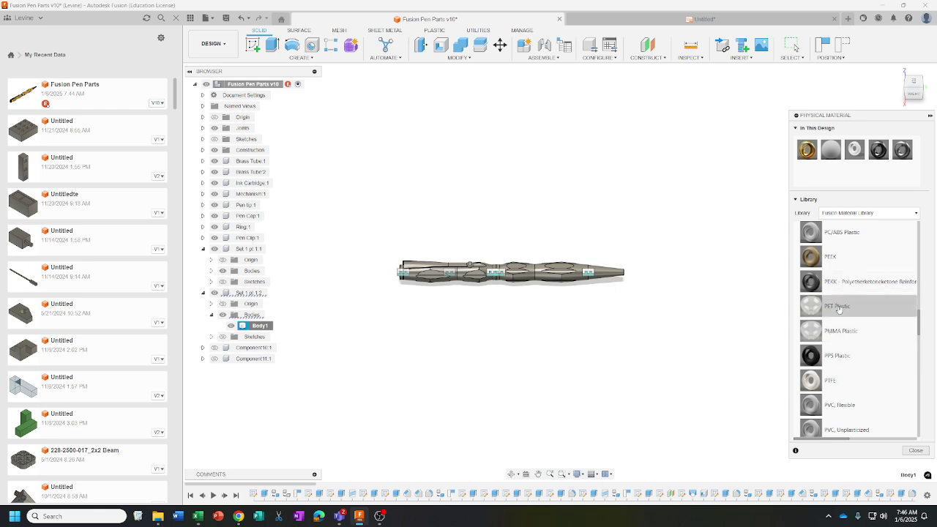
pyautogui.scroll(10, 867, 344)
pyautogui.scroll(1, 874, 349)
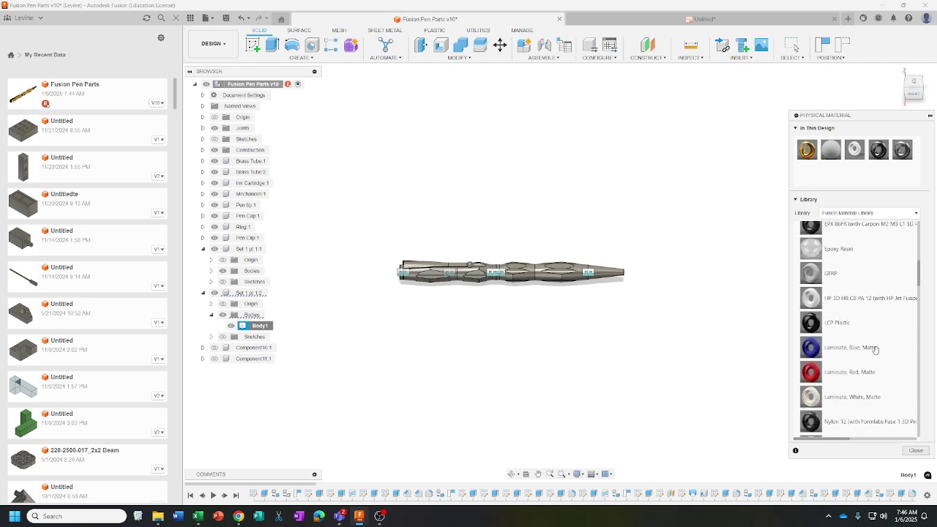
pyautogui.scroll(8, 870, 344)
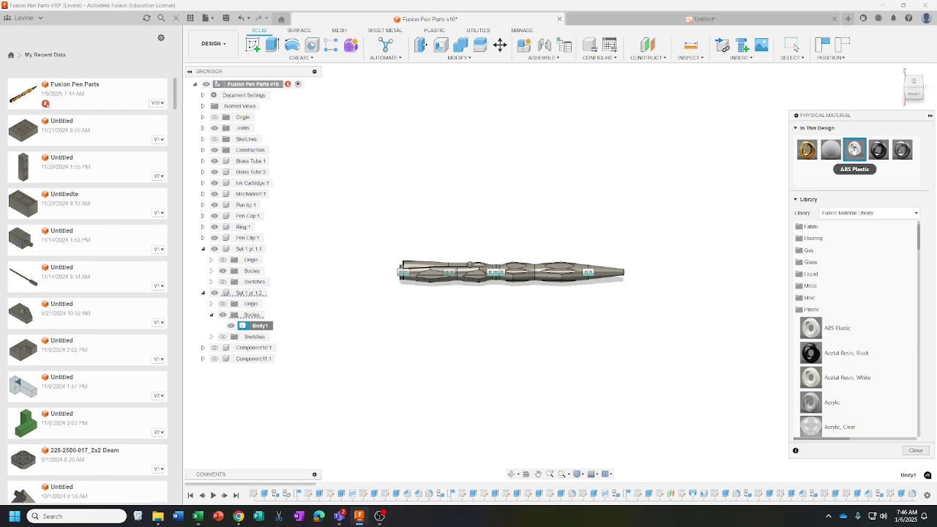
# Step: Assign the ABS Plastic already used in the design to the pen barrel body and close the material settings
pyautogui.moveTo(853, 149); pyautogui.dragTo(469, 287)
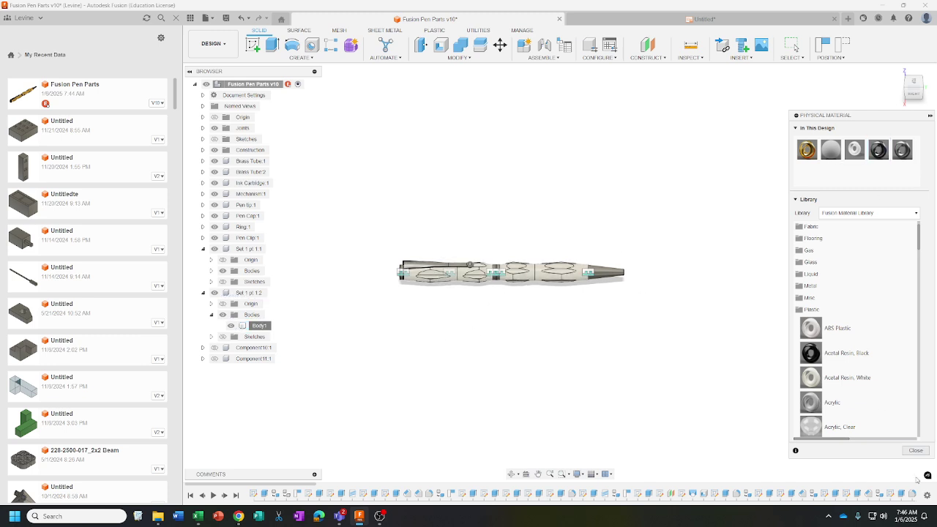
pyautogui.click(915, 450)
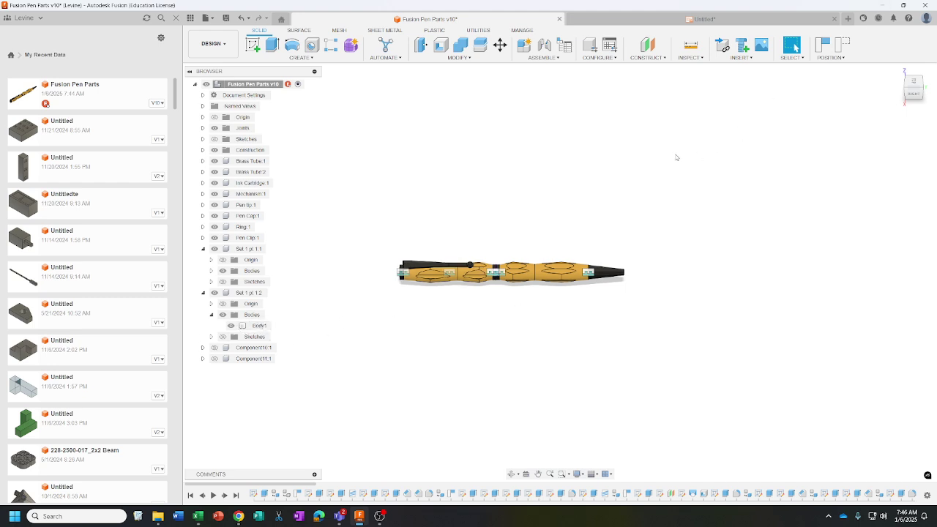
# Step: Save the model as a new version with the description "User Saved" and return to the drawing
pyautogui.click(226, 19)
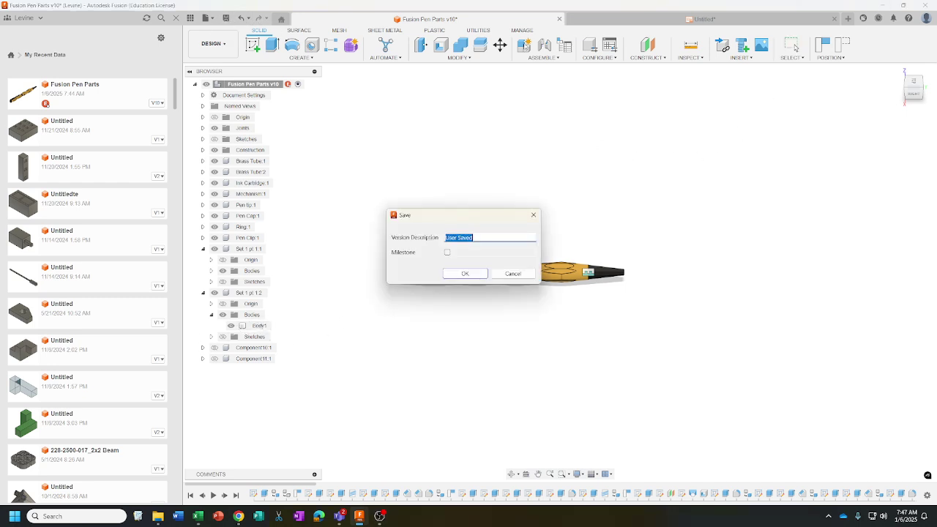
pyautogui.click(475, 275)
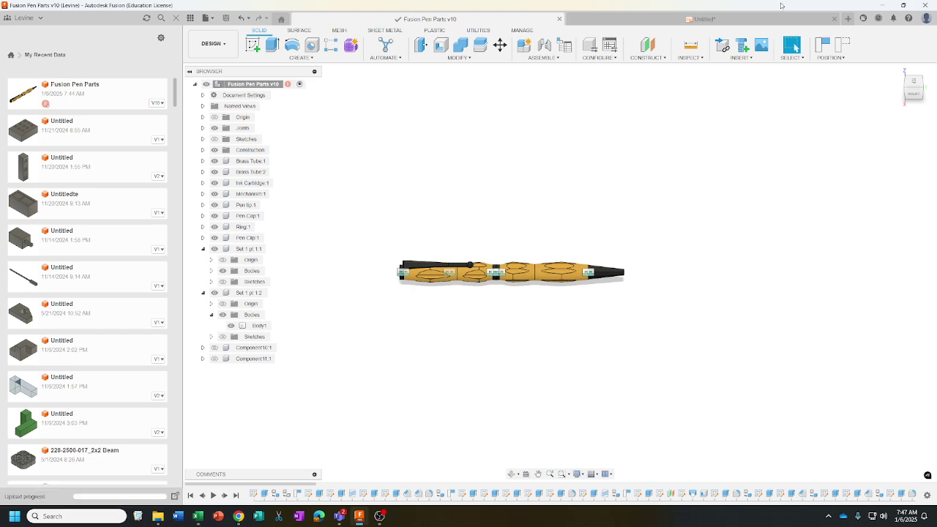
pyautogui.click(714, 19)
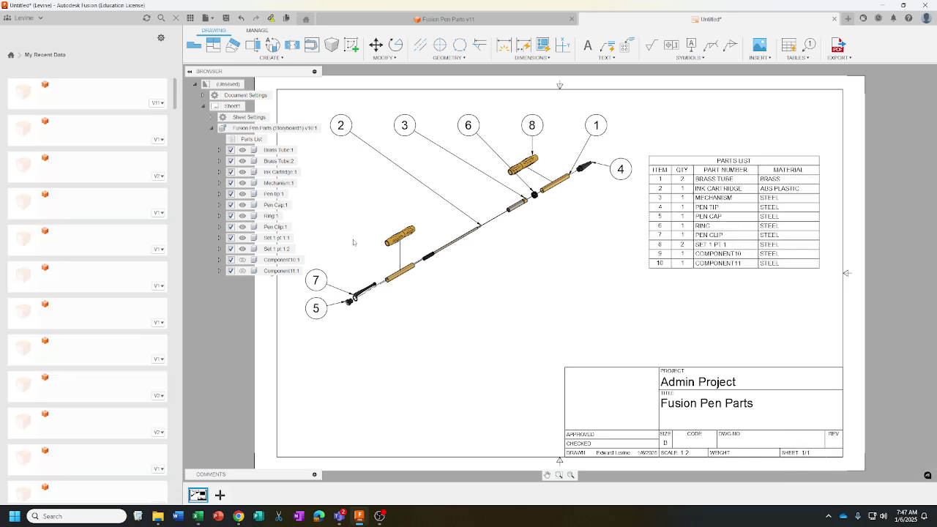
# Step: Update the drawing to the latest saved version of the model and return to the Fusion Pen Parts design
pyautogui.click(271, 19)
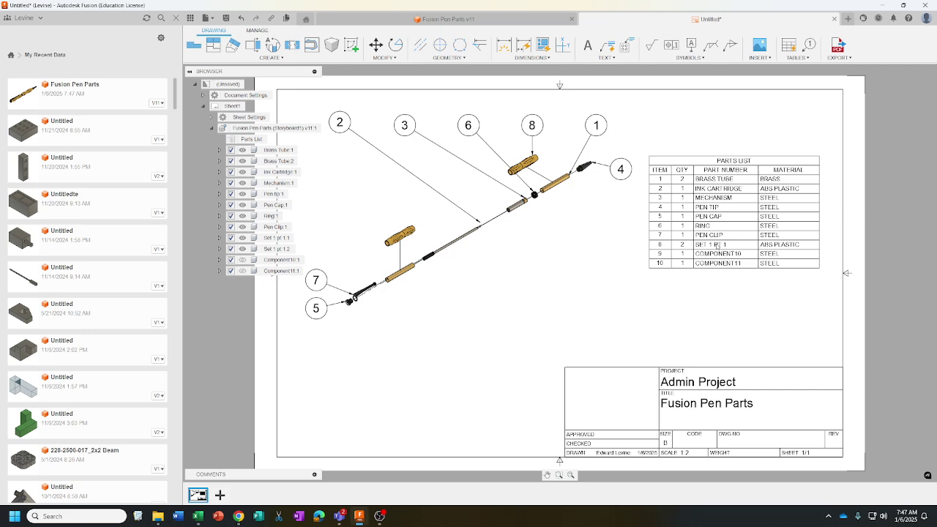
pyautogui.click(343, 19)
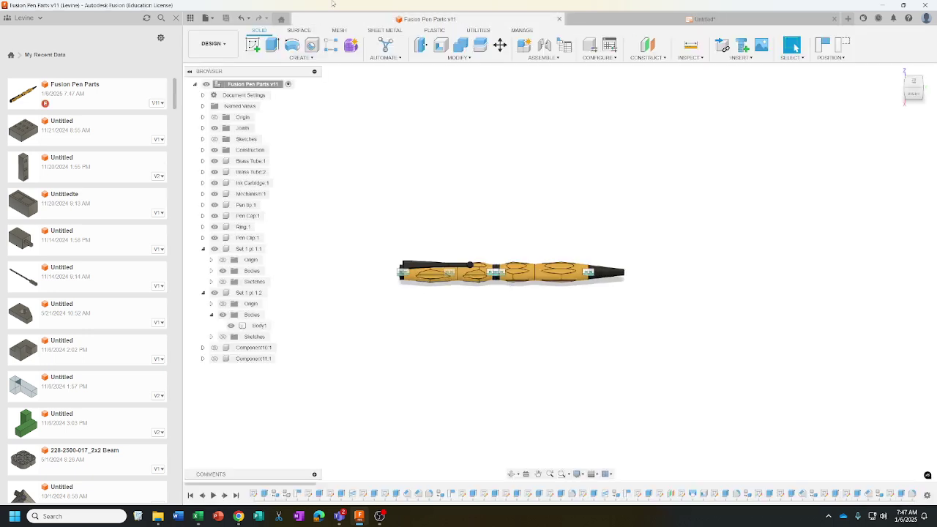
# Step: Rename the Set 1 pt 1:2 component as "Pen Handles"
pyautogui.click(238, 293)
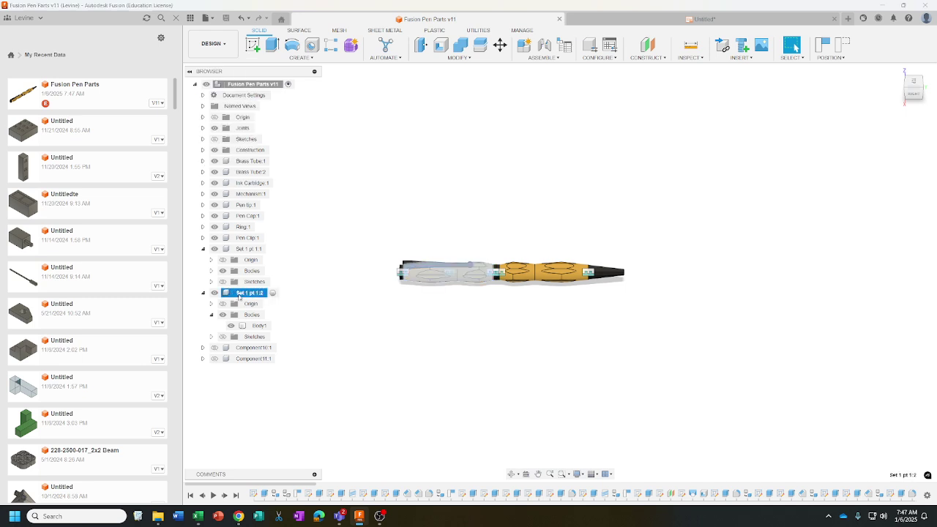
pyautogui.rightClick(246, 295)
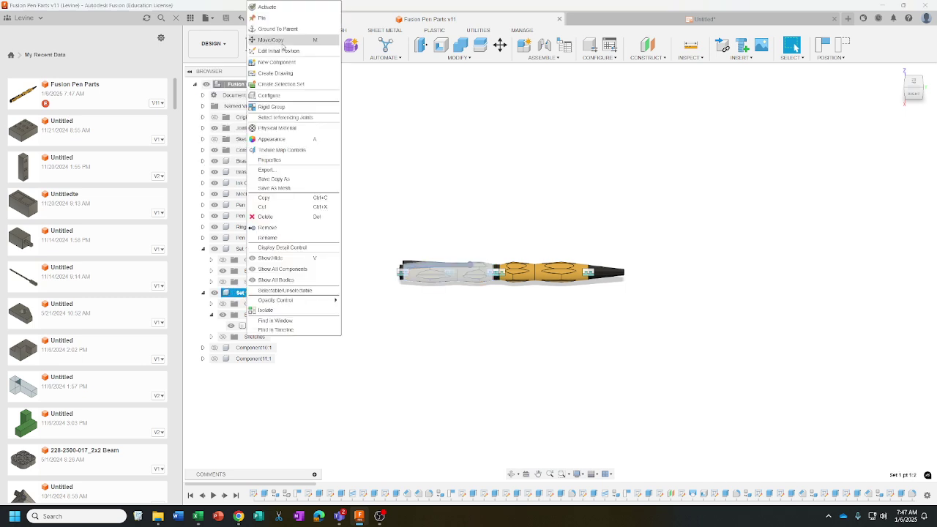
pyautogui.click(394, 215)
pyautogui.doubleClick(251, 292)
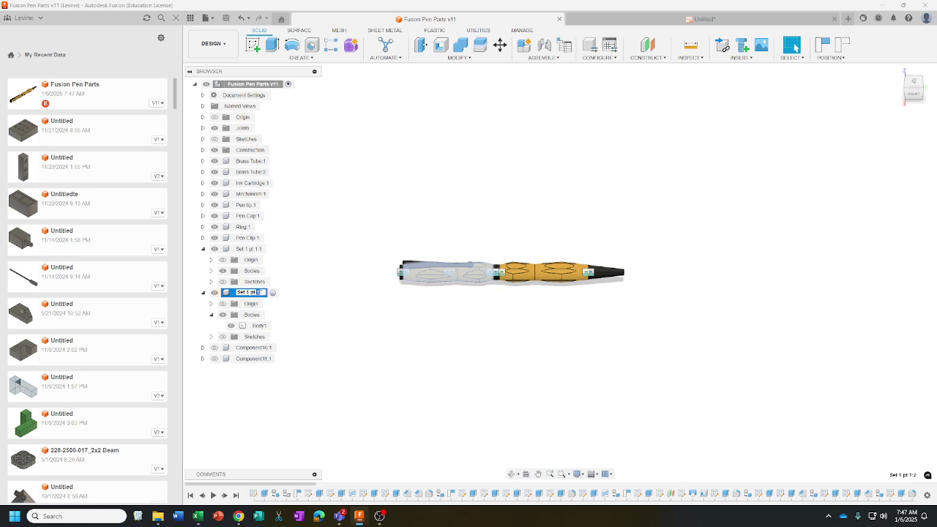
pyautogui.moveTo(257, 293); pyautogui.dragTo(236, 293)
pyautogui.write('Pen Handles')
pyautogui.press('Return')
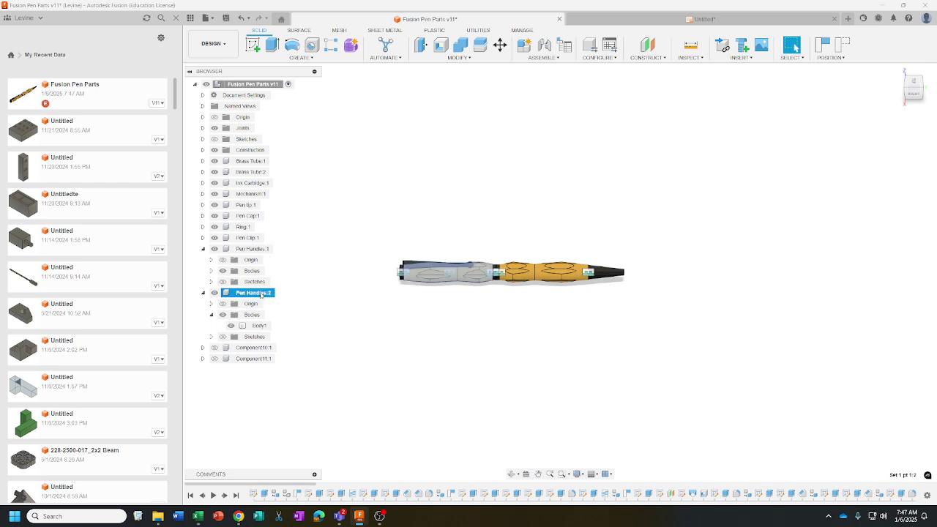
pyautogui.click(376, 322)
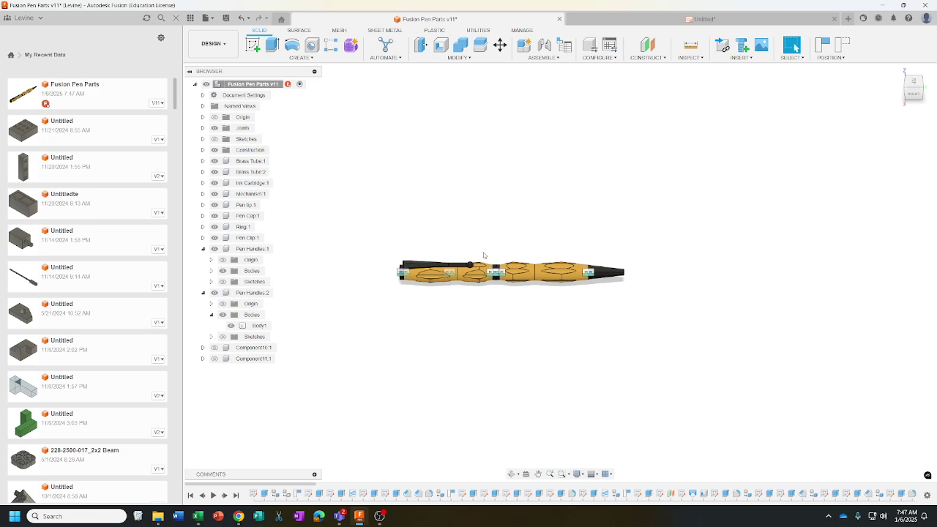
# Step: Save the renamed model with the description "User Saved" and update the drawing to that version
pyautogui.hotkey('ctrl', 's')
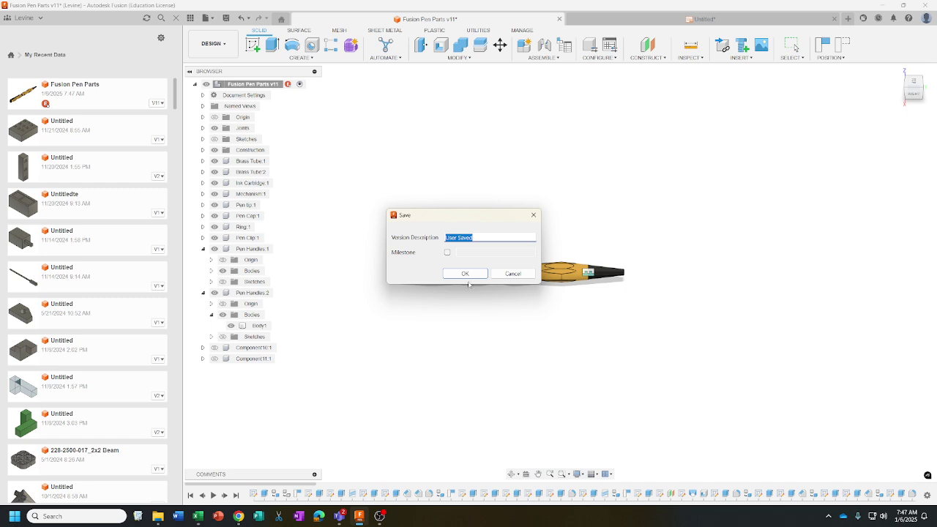
pyautogui.click(468, 276)
pyautogui.click(734, 22)
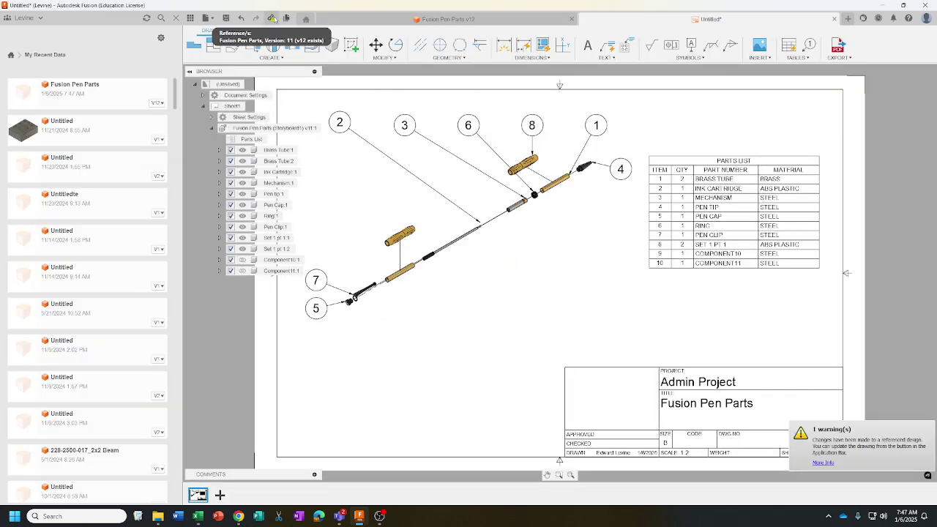
pyautogui.click(272, 18)
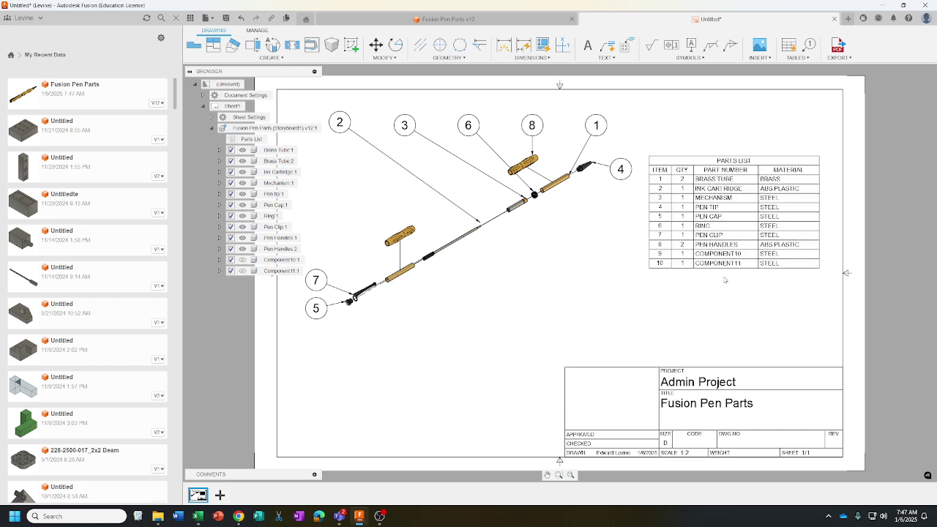
# Step: Move the parts list slightly toward the exploded view on the sheet
pyautogui.click(796, 58)
pyautogui.click(743, 257)
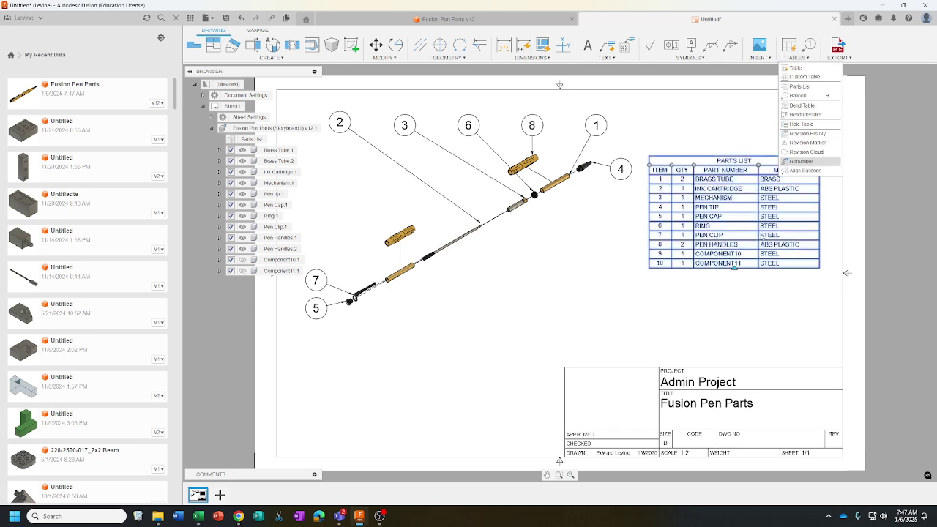
pyautogui.moveTo(741, 234); pyautogui.dragTo(721, 234)
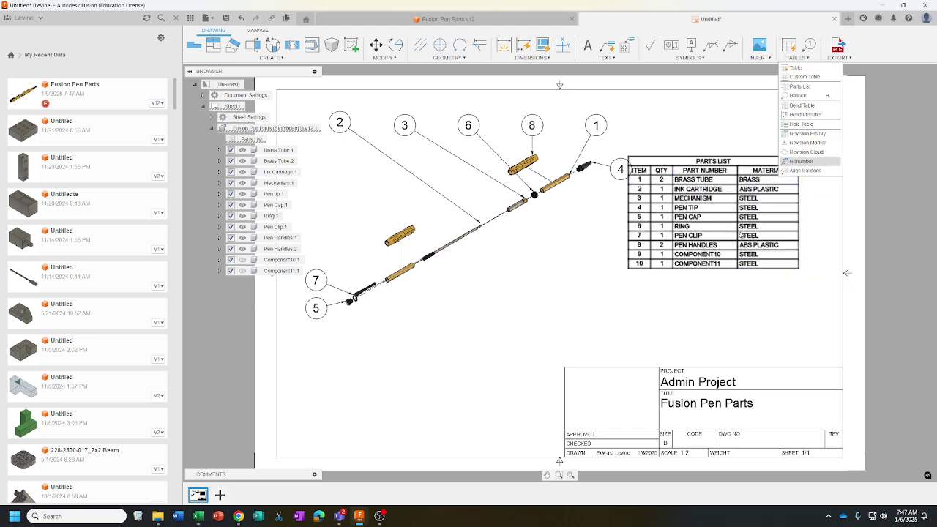
# Step: Open the parts list settings, check the available structure options while keeping First Level, and close them
pyautogui.doubleClick(699, 247)
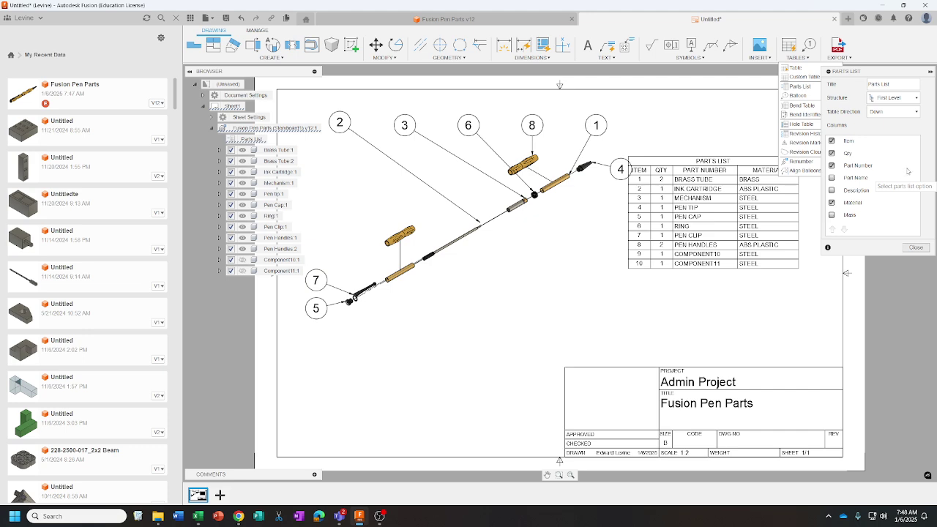
pyautogui.click(893, 98)
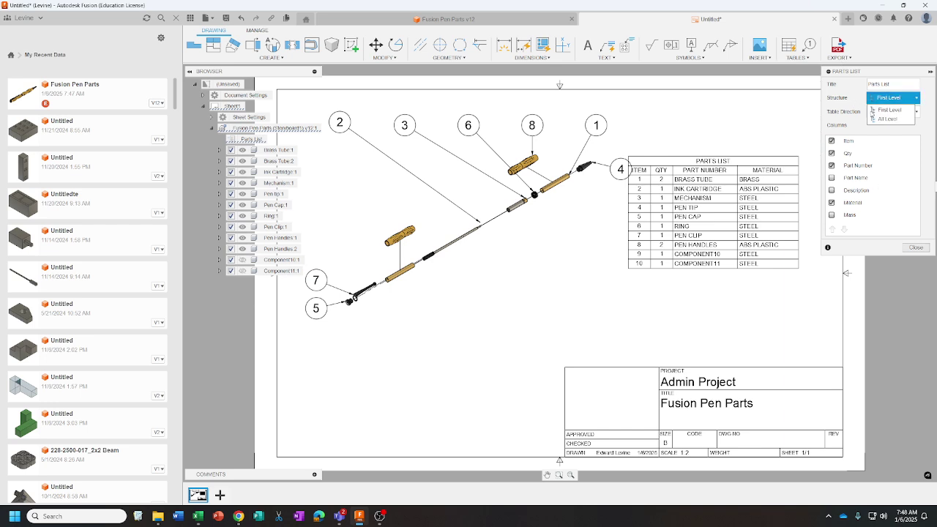
pyautogui.click(836, 101)
pyautogui.click(886, 111)
pyautogui.click(862, 121)
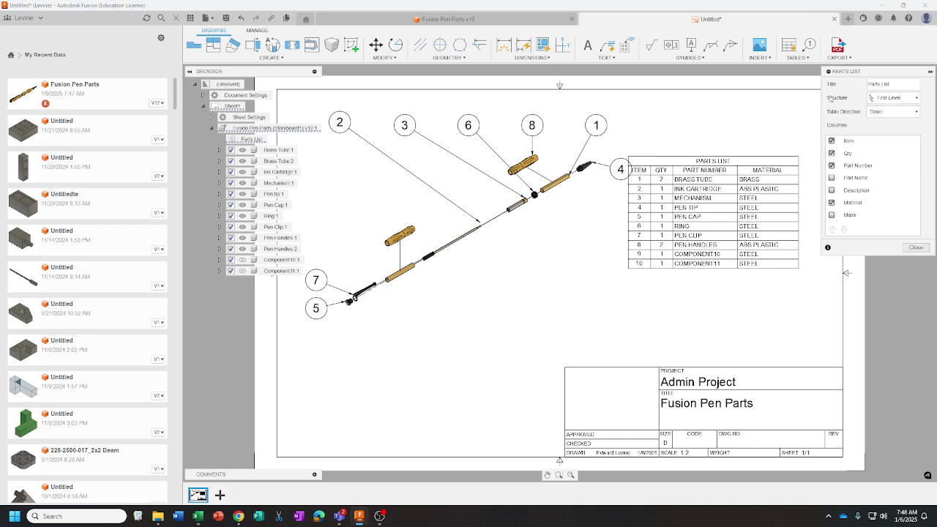
pyautogui.click(916, 248)
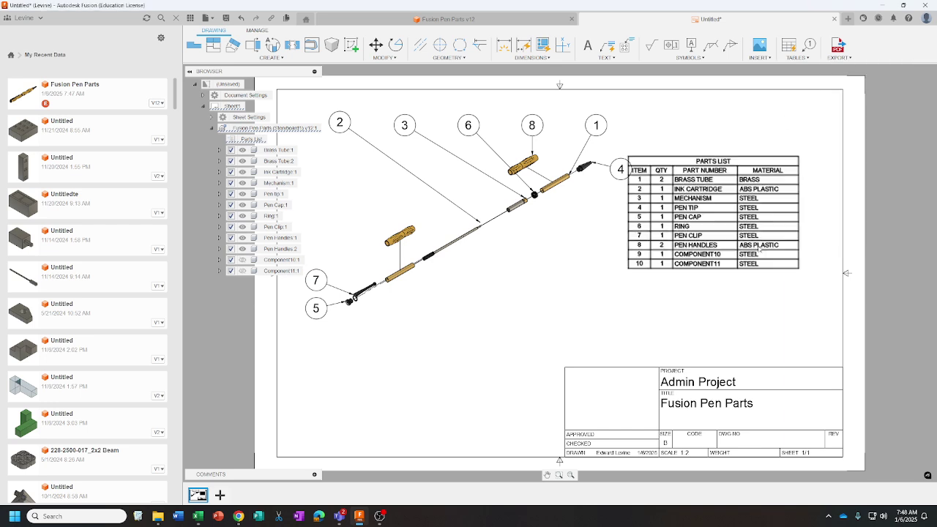
# Step: Move the parts list closer to the sheet's right border and slightly higher
pyautogui.moveTo(693, 251); pyautogui.dragTo(713, 245)
pyautogui.click(715, 236)
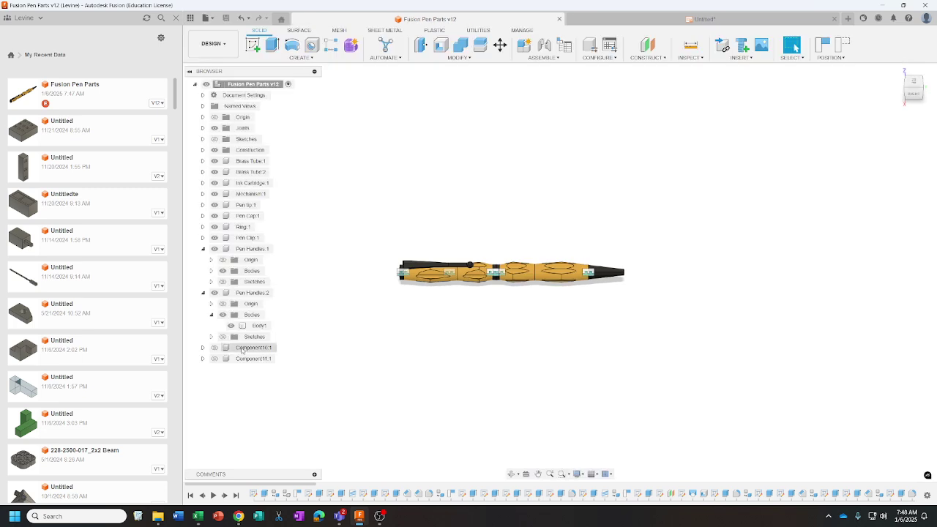
# Step: In the Fusion Pen Parts design, rename Component10 as "PenHandle1"
pyautogui.click(250, 348)
pyautogui.doubleClick(250, 348)
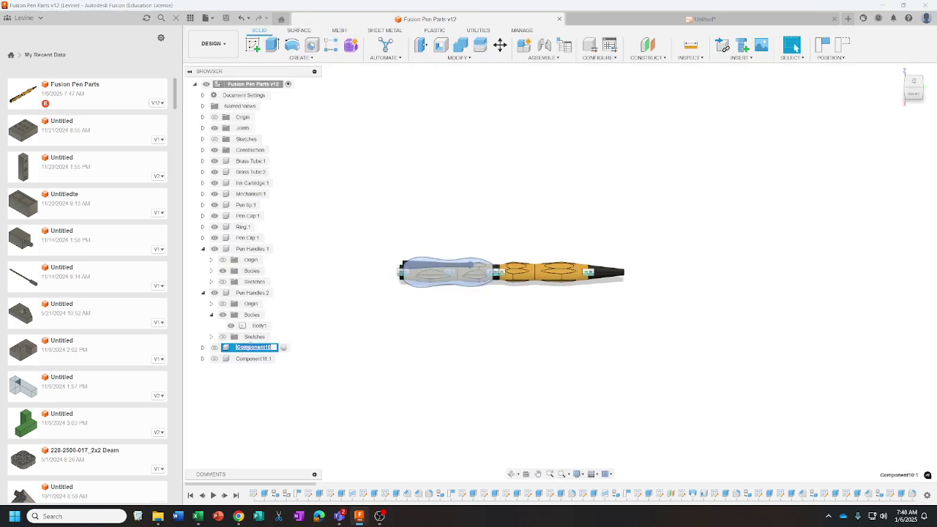
pyautogui.write('PenHandle1')
pyautogui.press('Return')
# Step: Rename Component11 as "PenHandle2" and clear the selection
pyautogui.click(249, 358)
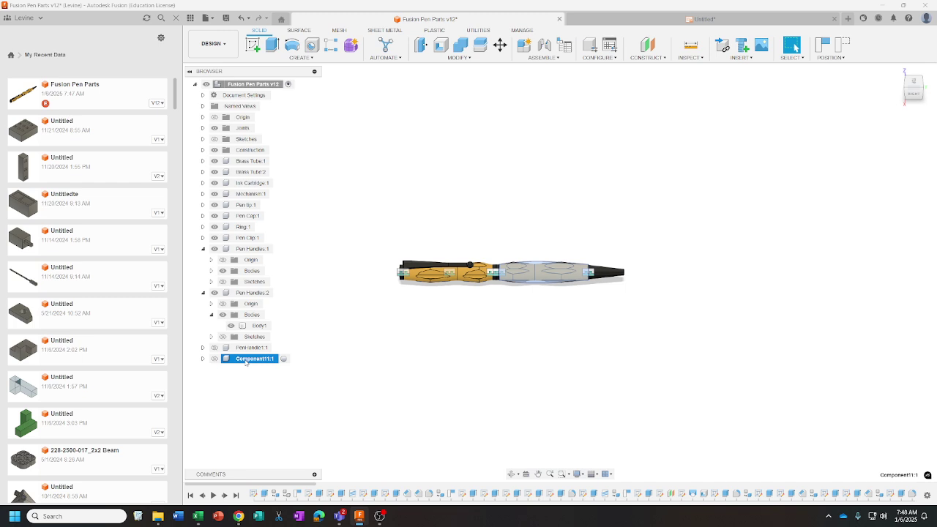
pyautogui.doubleClick(246, 359)
pyautogui.write('P')
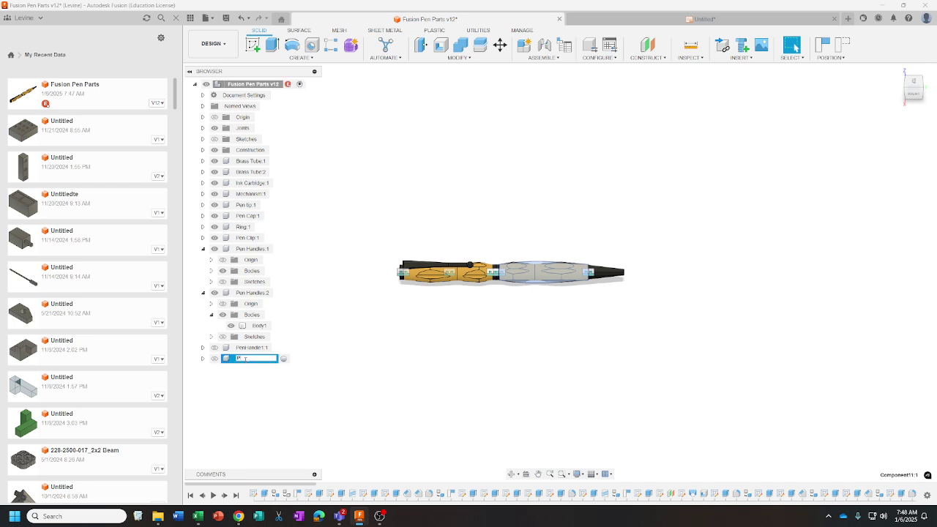
pyautogui.write('enHandle2')
pyautogui.press('Return')
pyautogui.click(519, 407)
# Step: Open the physical material settings for Body1 of PenHandle1 and show the PenHandle1 and PenHandle2 components
pyautogui.rightClick(251, 348)
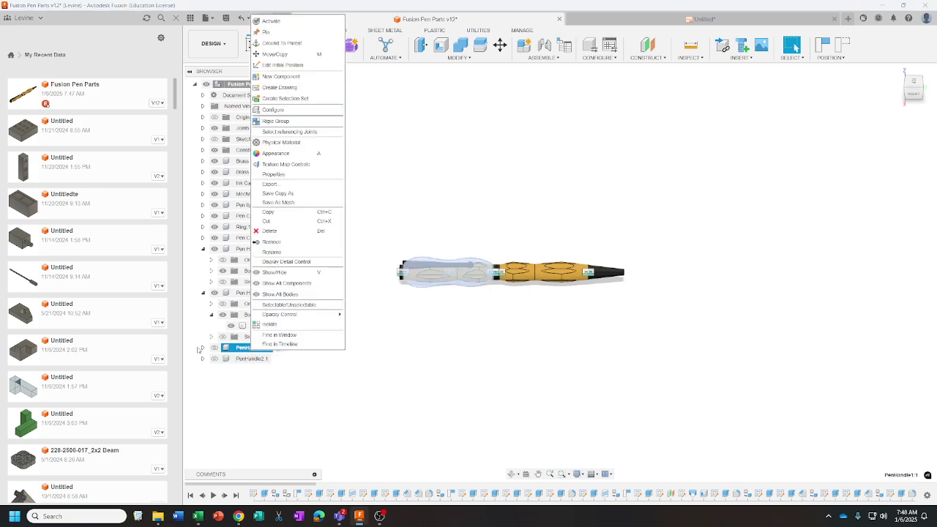
pyautogui.click(201, 349)
pyautogui.click(203, 348)
pyautogui.click(211, 369)
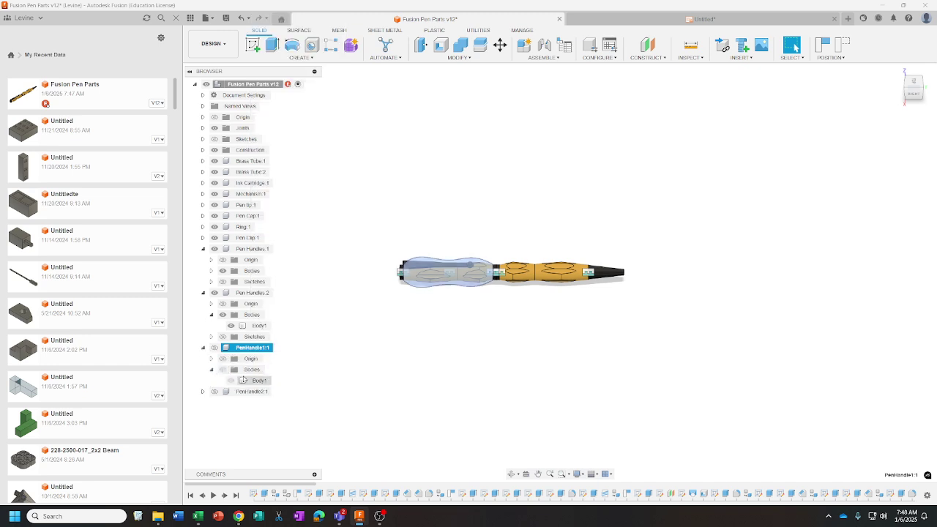
pyautogui.rightClick(244, 379)
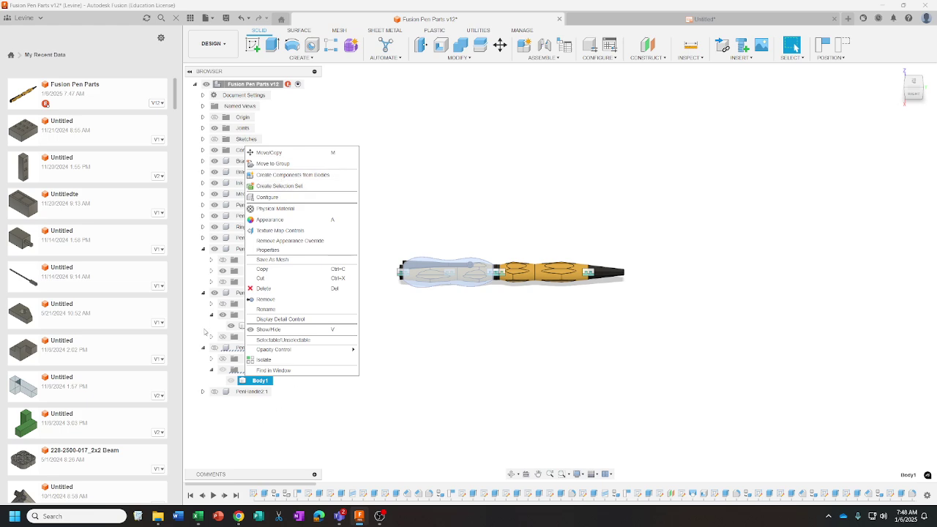
pyautogui.click(305, 211)
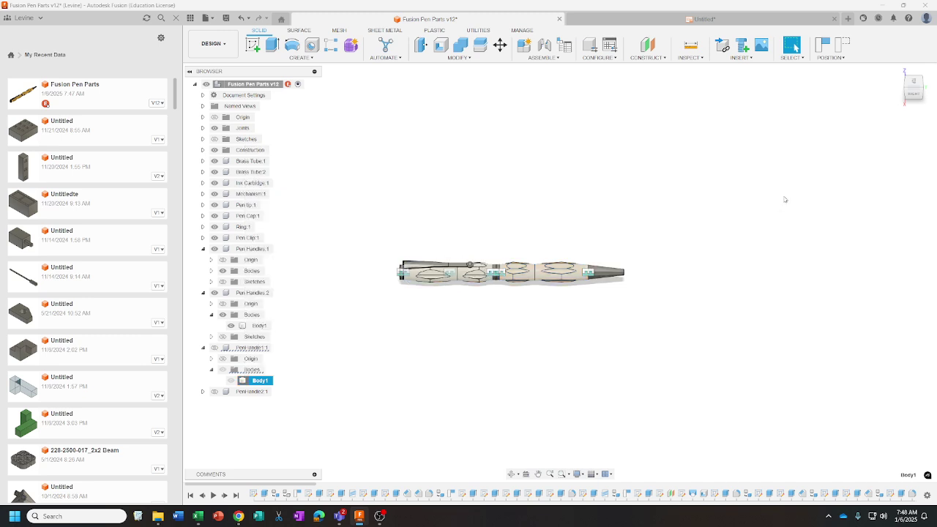
pyautogui.click(215, 348)
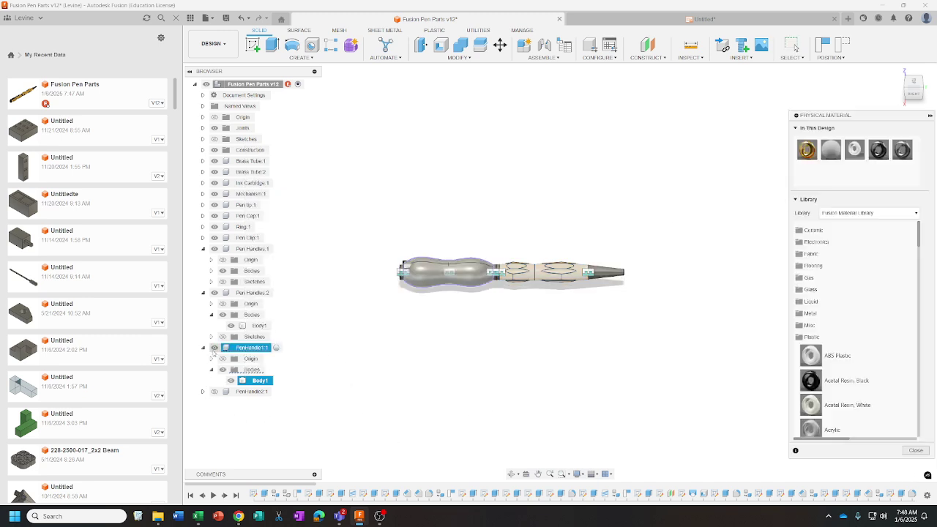
pyautogui.click(214, 392)
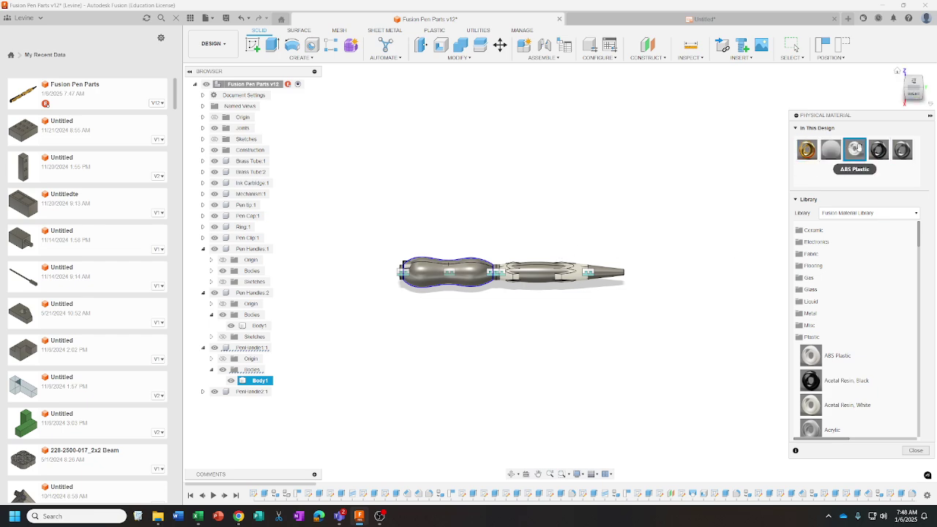
# Step: Assign ABS Plastic to PenHandle2 and Marble to PenHandle1 from the design's materials, close the material settings, and hide both components
pyautogui.moveTo(855, 149); pyautogui.dragTo(541, 284)
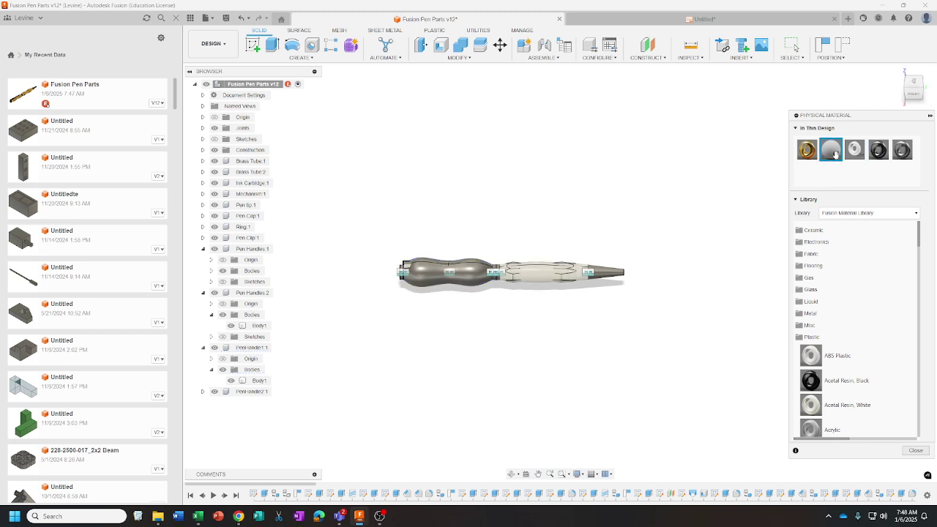
pyautogui.moveTo(835, 154); pyautogui.dragTo(414, 302)
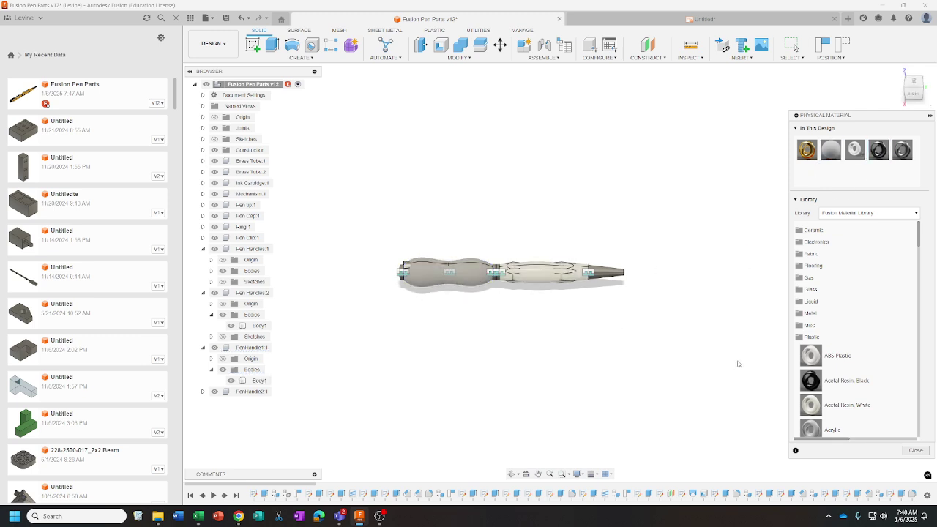
pyautogui.click(915, 451)
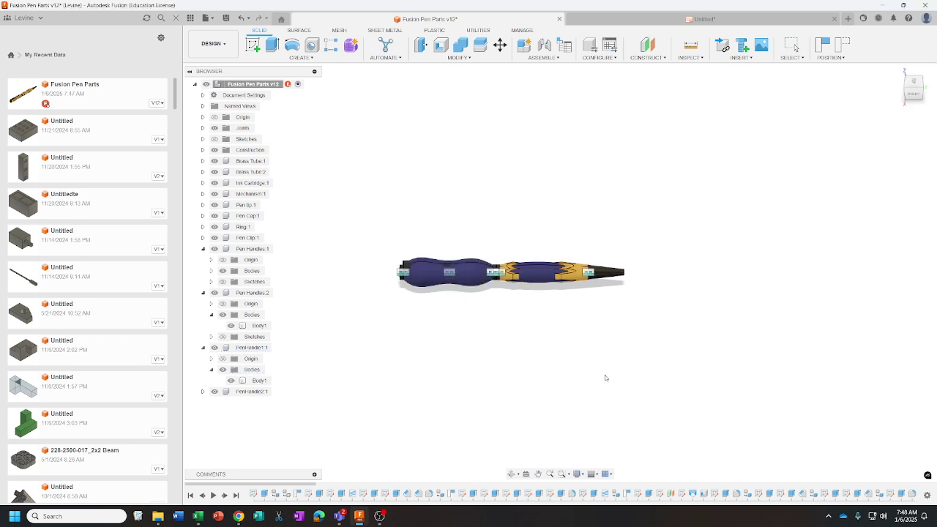
pyautogui.click(214, 348)
pyautogui.click(214, 392)
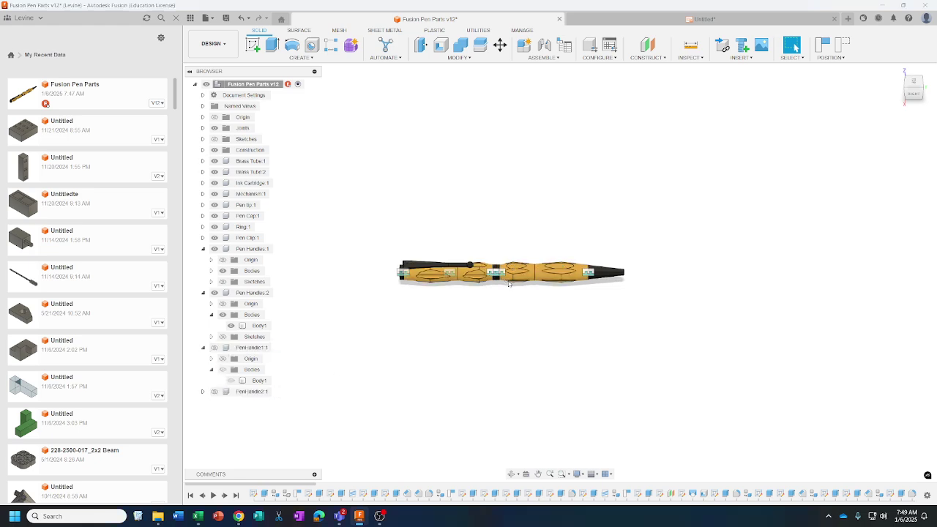
# Step: Save the model with the description "User Saved" and update the drawing with the new handle names and materials
pyautogui.click(225, 17)
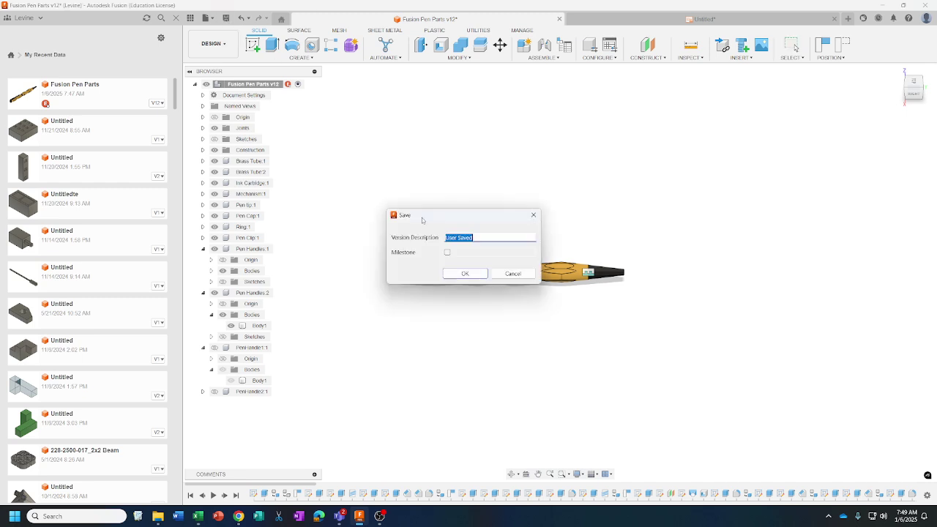
pyautogui.click(455, 276)
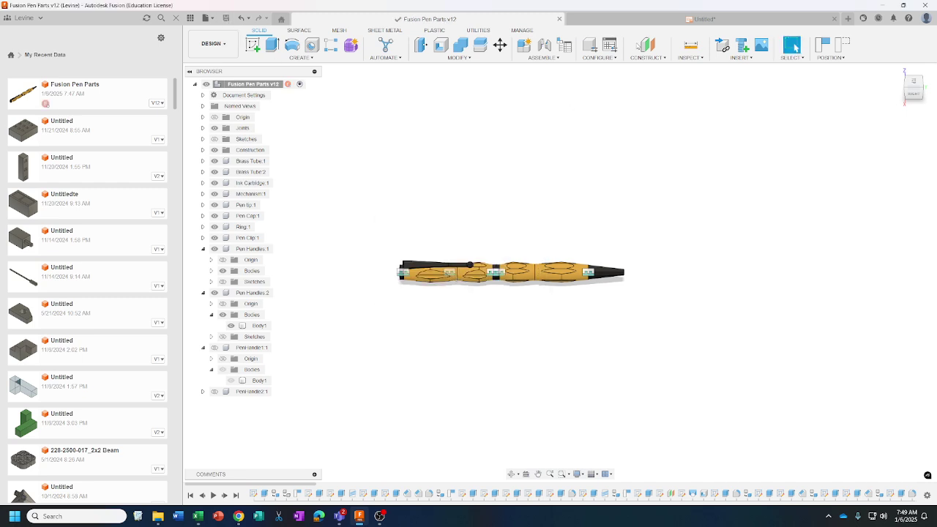
pyautogui.click(710, 19)
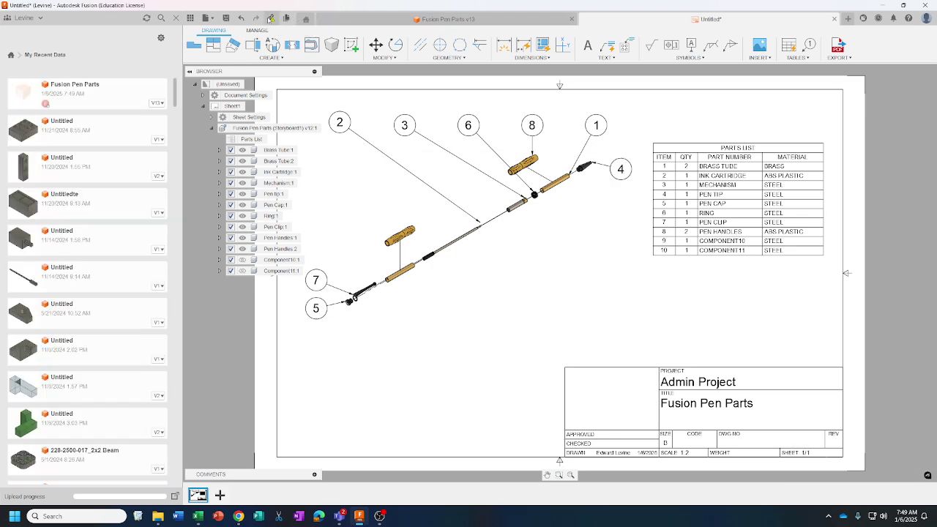
pyautogui.click(270, 18)
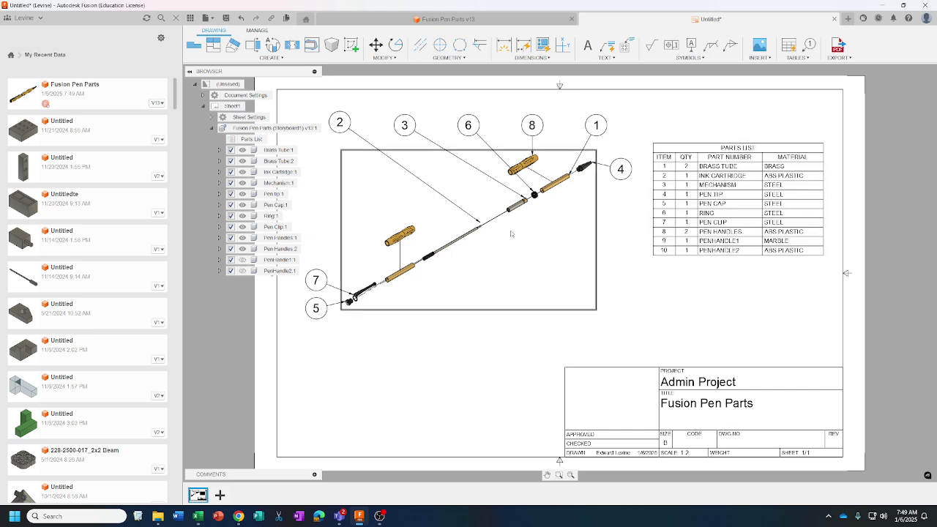
# Step: Move the exploded pen view with its balloons slightly lower on the sheet
pyautogui.moveTo(512, 233)
pyautogui.mouseDown()
pyautogui.moveTo(535, 259)
pyautogui.moveTo(507, 241)
pyautogui.mouseUp()
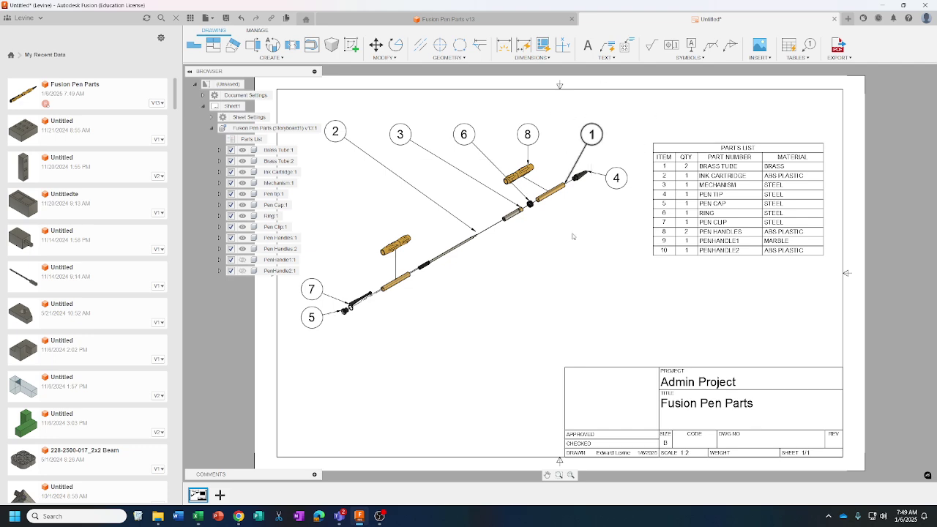
pyautogui.scroll(-2, 633, 265)
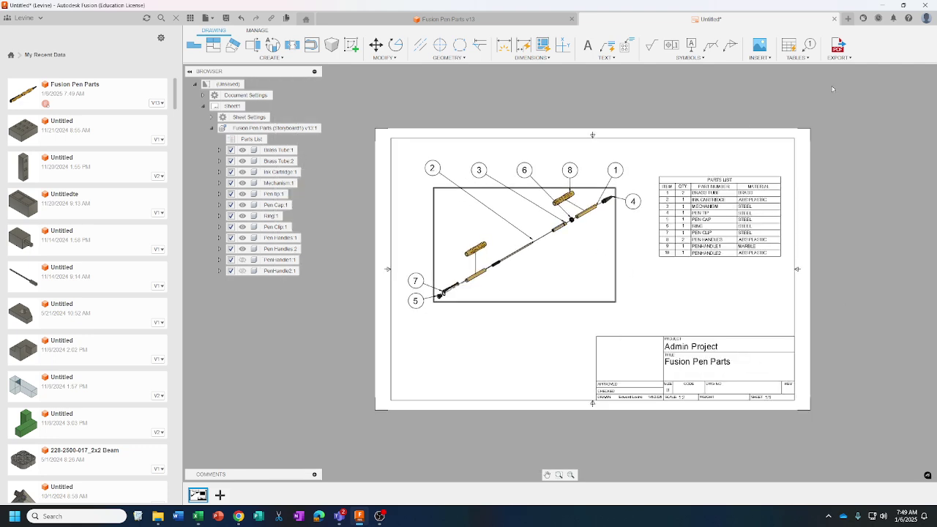
pyautogui.moveTo(637, 299); pyautogui.dragTo(593, 326, button='middle')
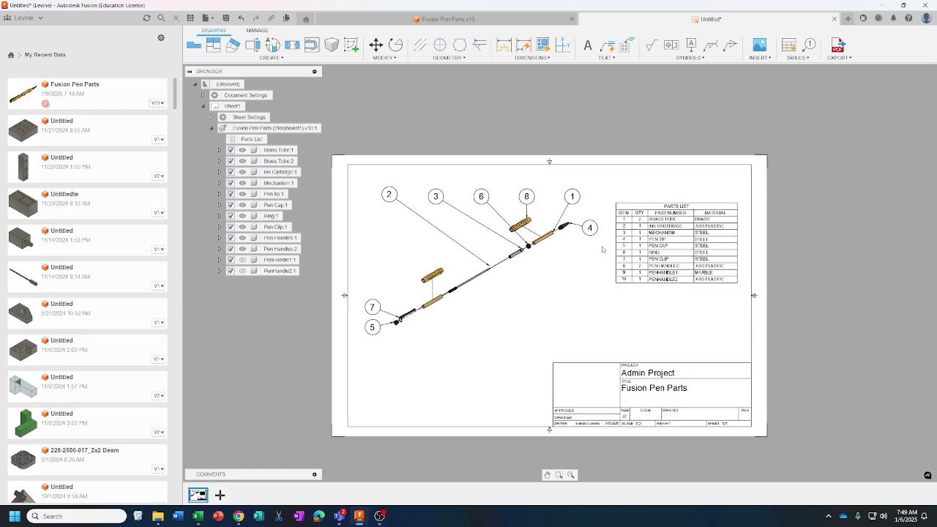
pyautogui.moveTo(600, 276); pyautogui.dragTo(607, 294)
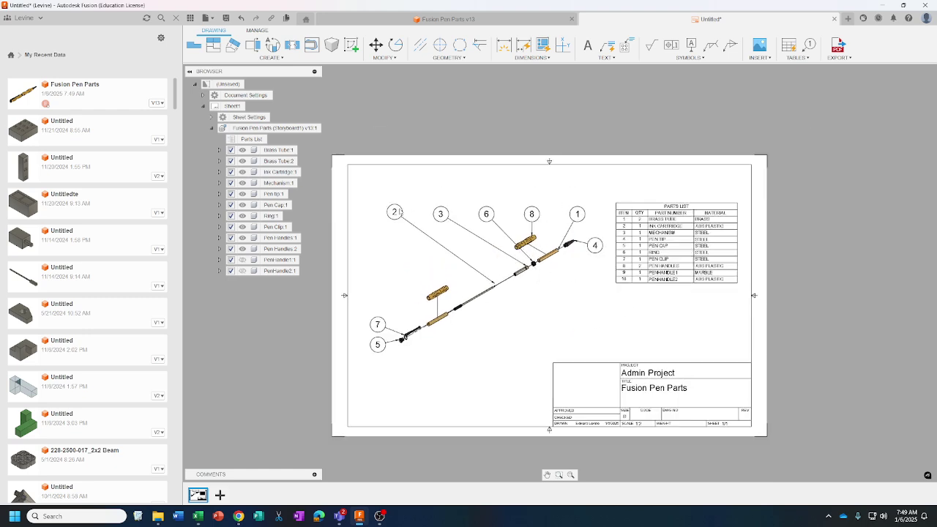
pyautogui.scroll(1, 688, 253)
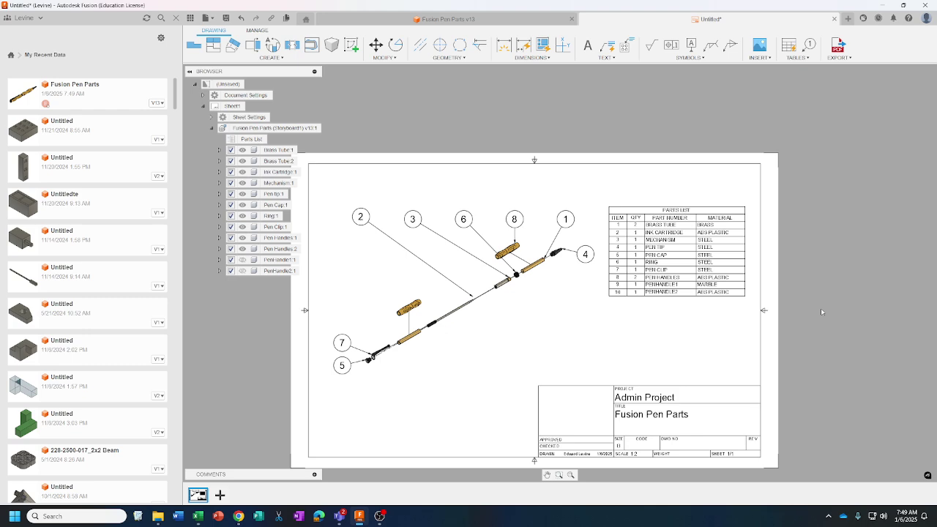
pyautogui.moveTo(619, 308); pyautogui.dragTo(665, 287, button='middle')
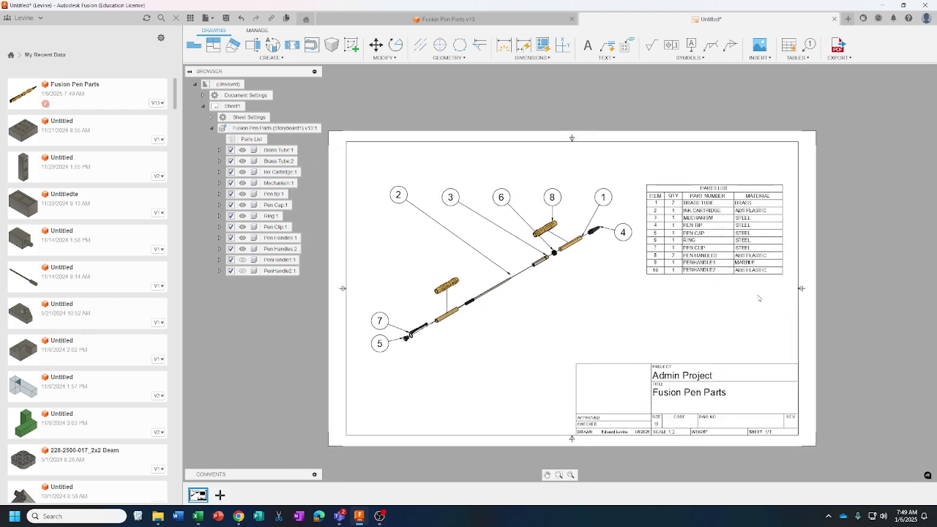